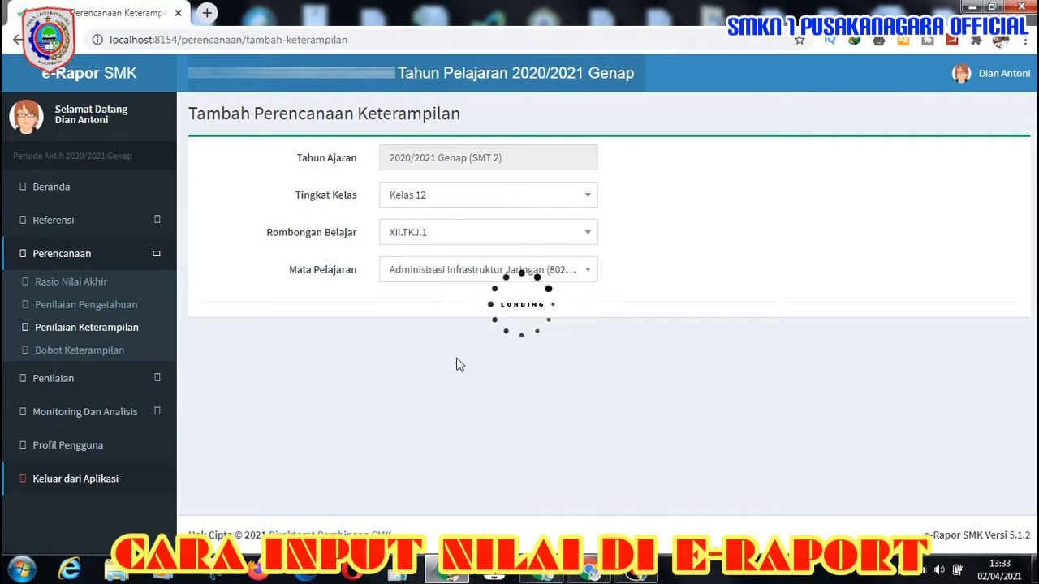
- Set the skills assessment plan's technique to Kinerja with a weight (Bobot) of 100
click(496, 315)
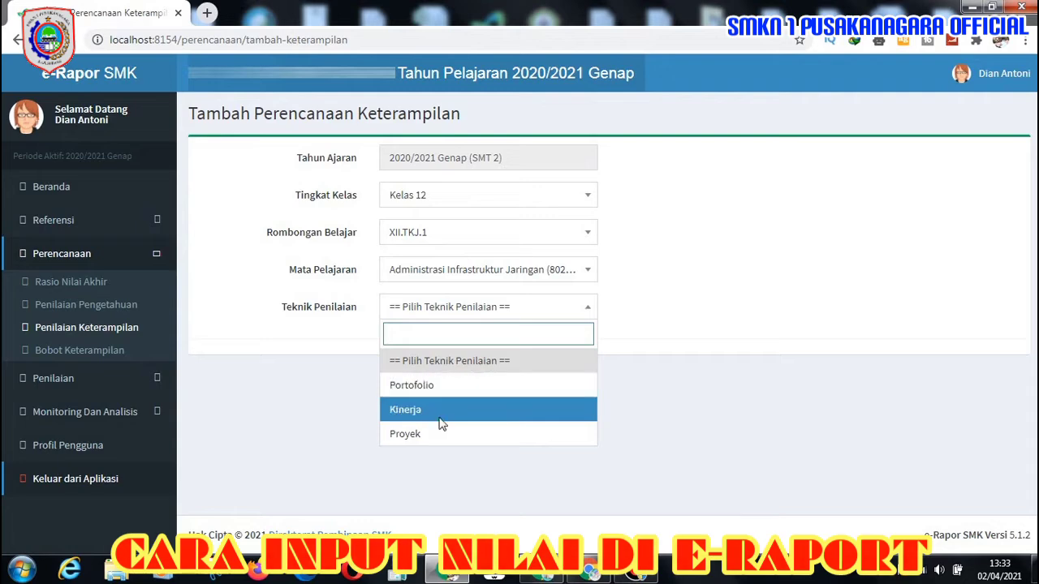
click(439, 414)
click(473, 341)
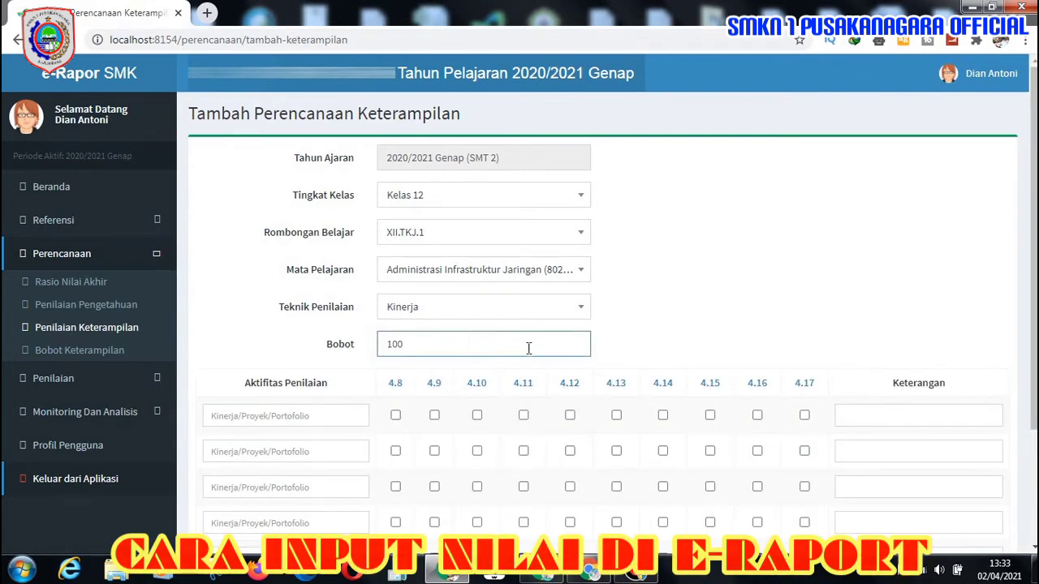
- Name the first assessment activity Kinerja, assign it to competency 4.9, and save the skills plan
click(239, 422)
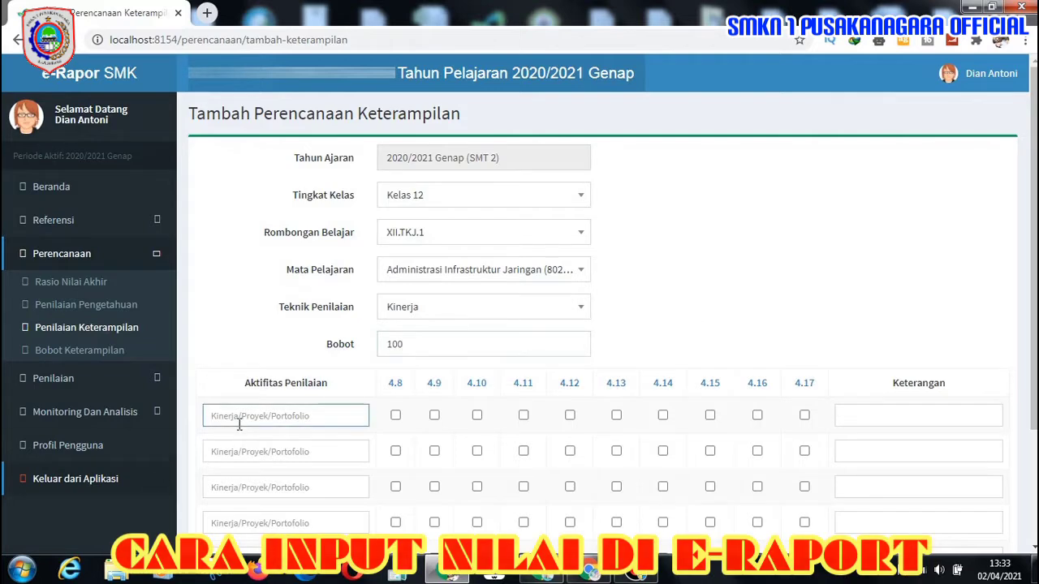
text(koNER)
double_click(240, 423)
text(Kinerja)
click(435, 416)
scroll(907, 410, down, 2)
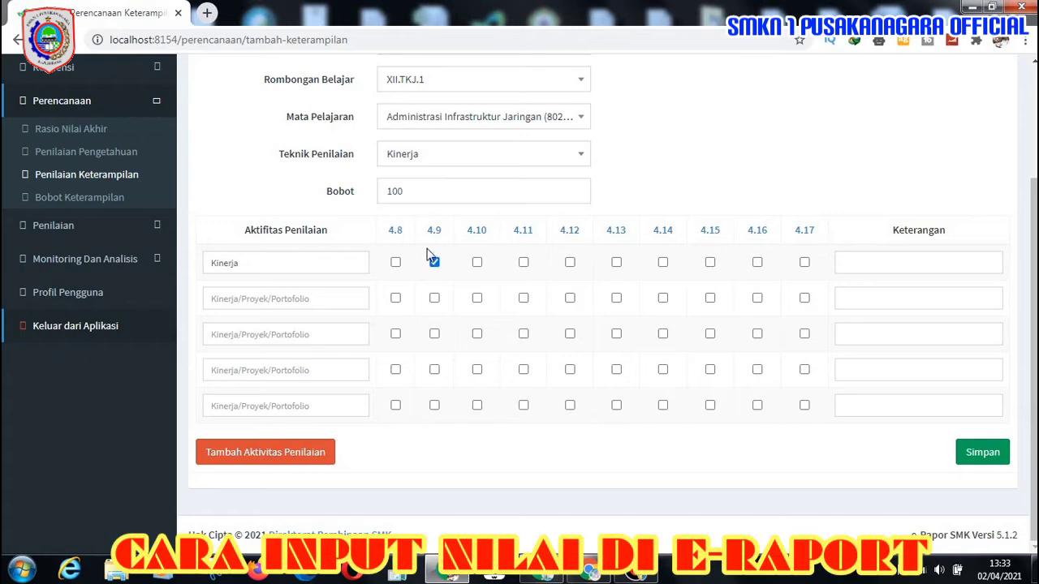
click(990, 458)
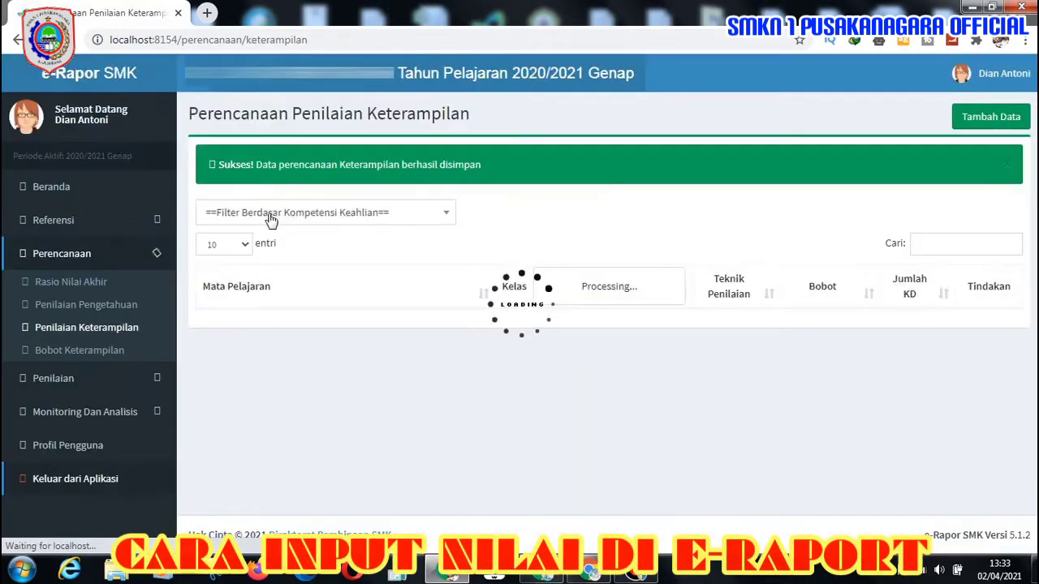
- Save the Bobot Keterampilan weighting for the Kinerja technique of class XII.TKJ.1
click(75, 351)
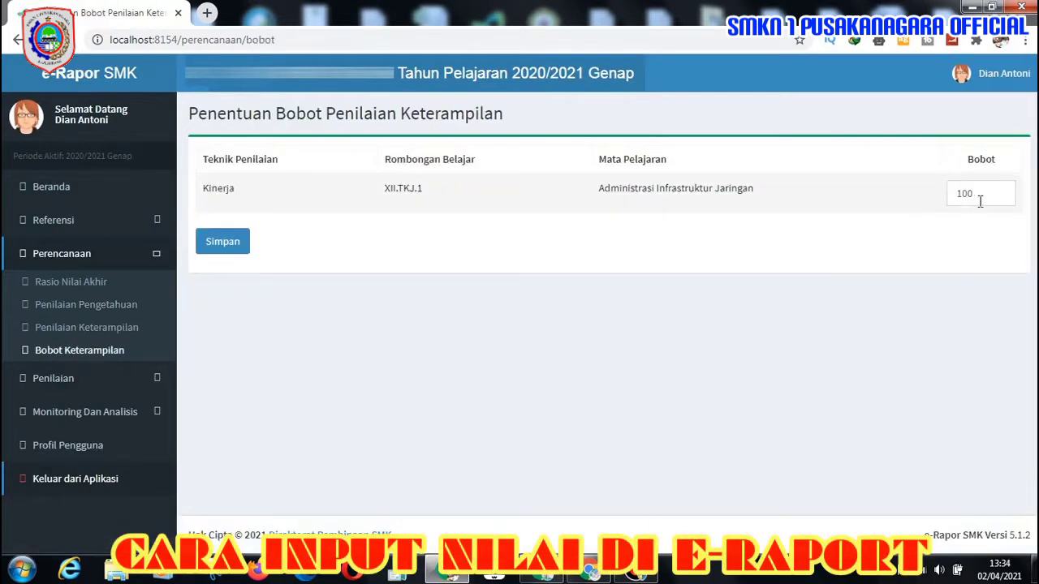
click(219, 253)
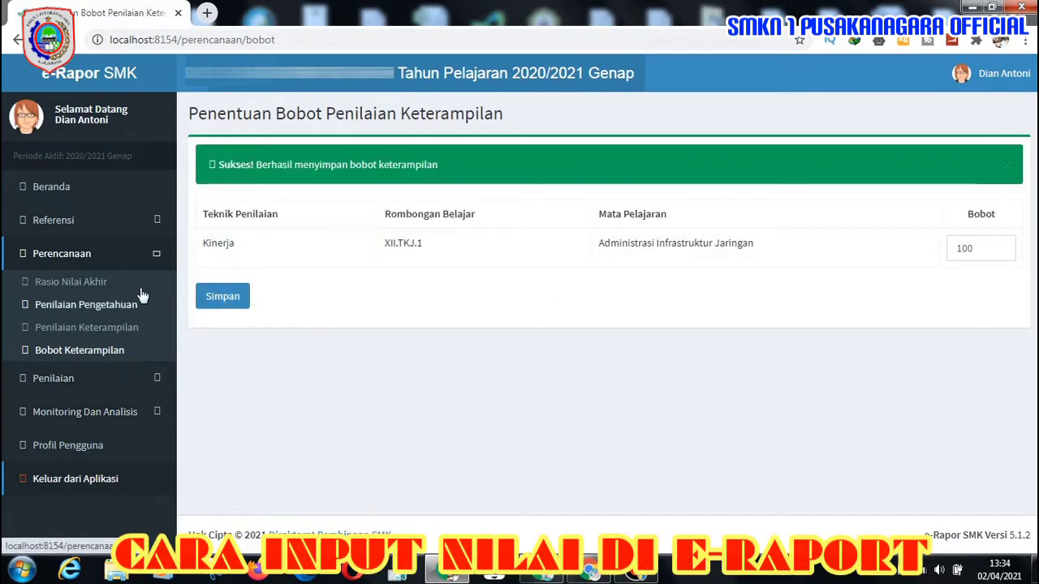
- Load the Penilaian Pengetahuan grade sheet for Kelas 12, XII.TKJ.1, Administrasi Infrastruktur Jaringan, with assessment plan PAS
click(49, 379)
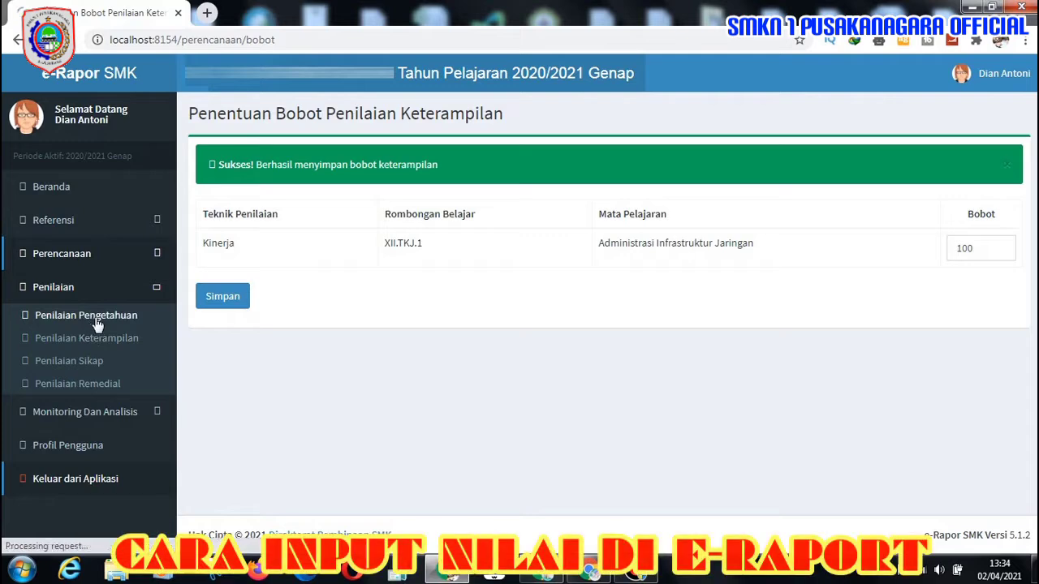
click(94, 323)
click(530, 196)
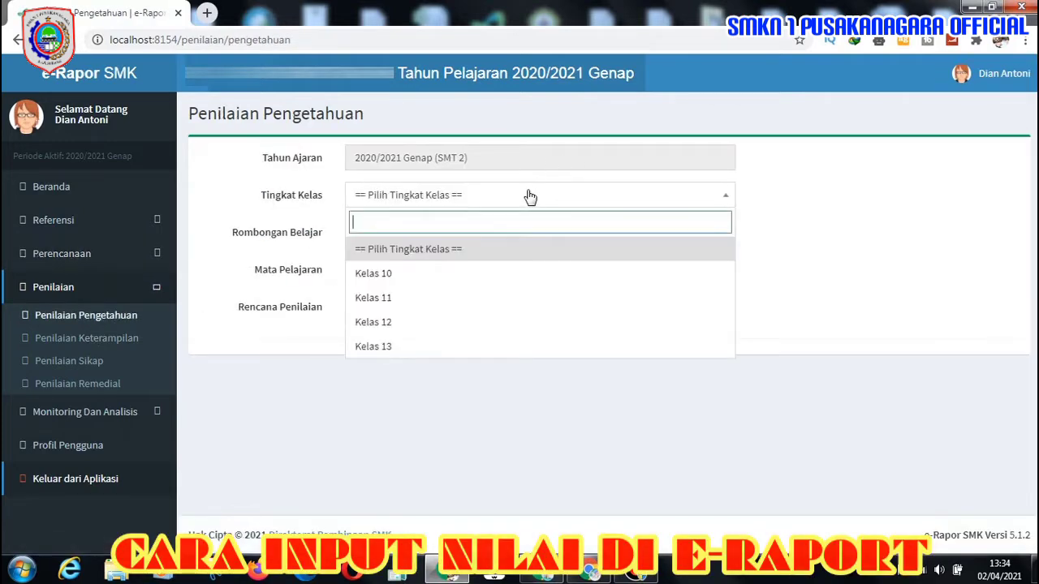
click(403, 323)
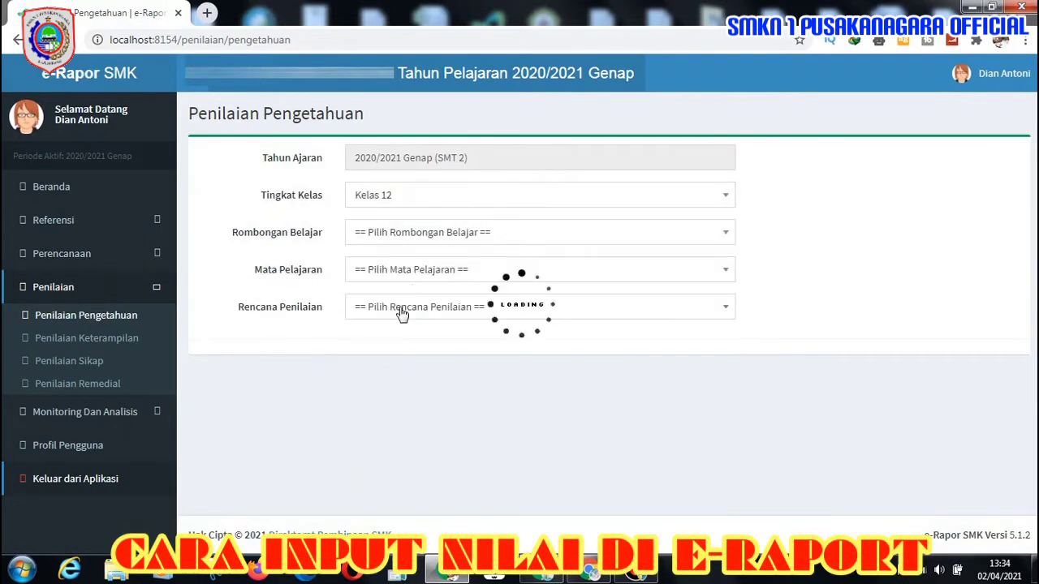
click(474, 232)
click(442, 309)
click(469, 272)
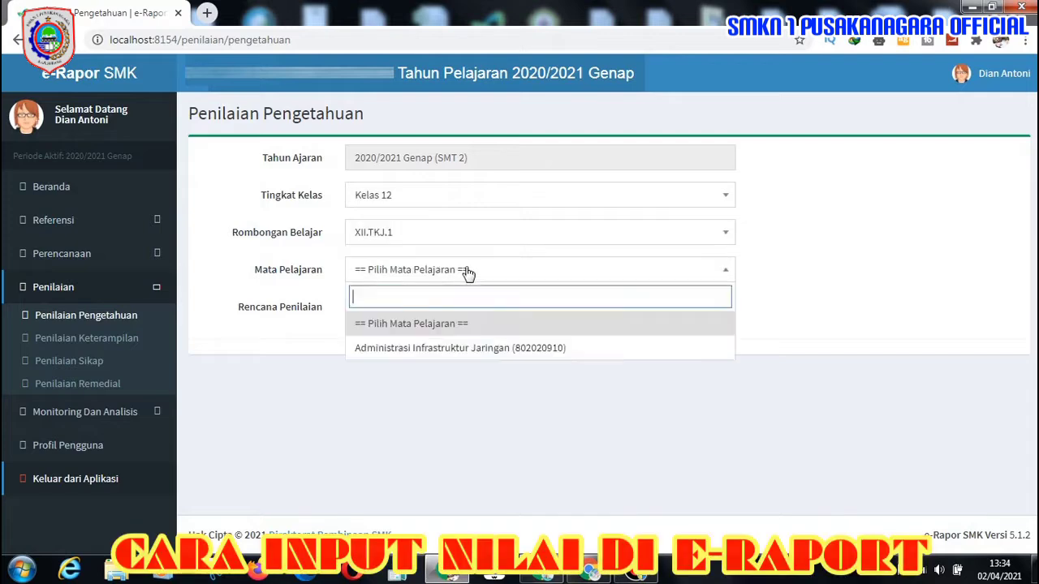
click(459, 348)
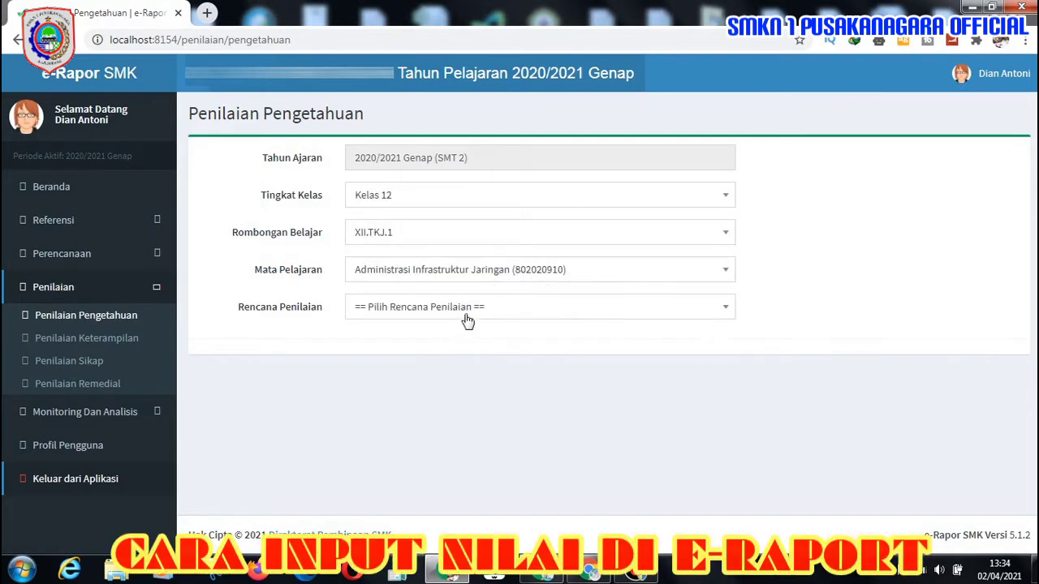
click(469, 316)
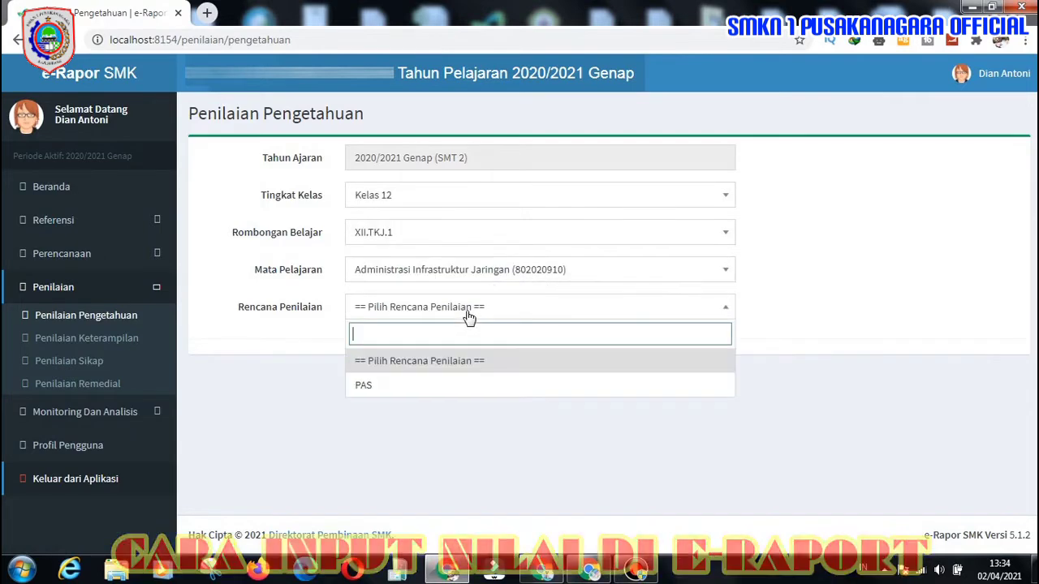
click(410, 388)
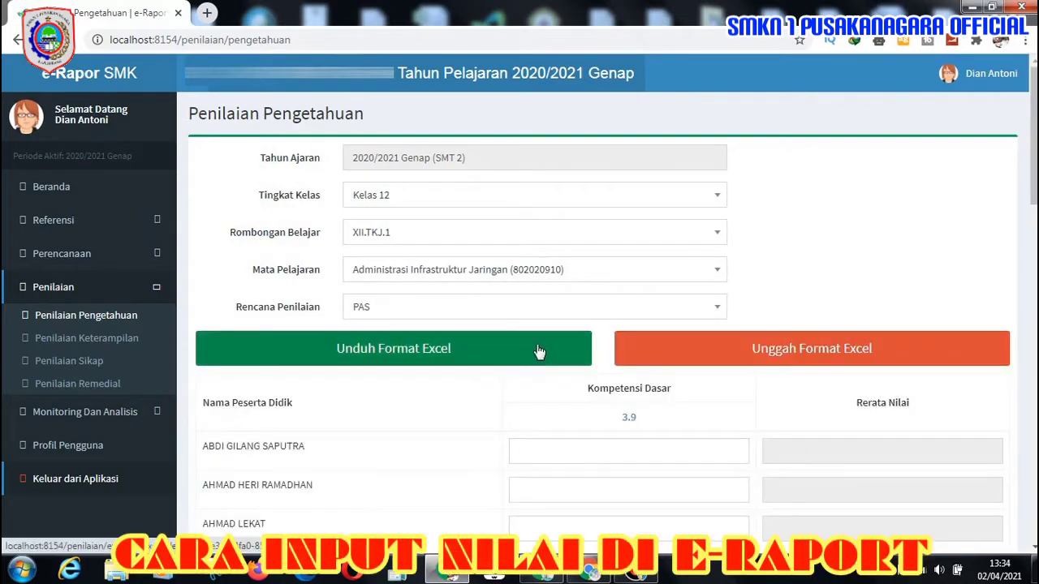
- Download the Excel format for the PAS knowledge grades and open it in a maximized Excel window
scroll(534, 345, down, 15)
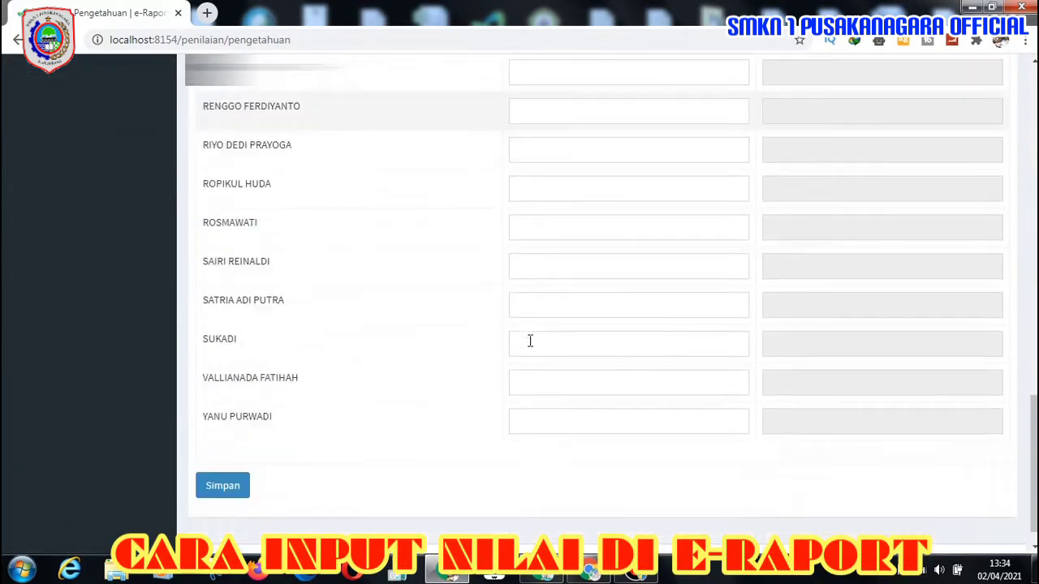
scroll(530, 343, up, 15)
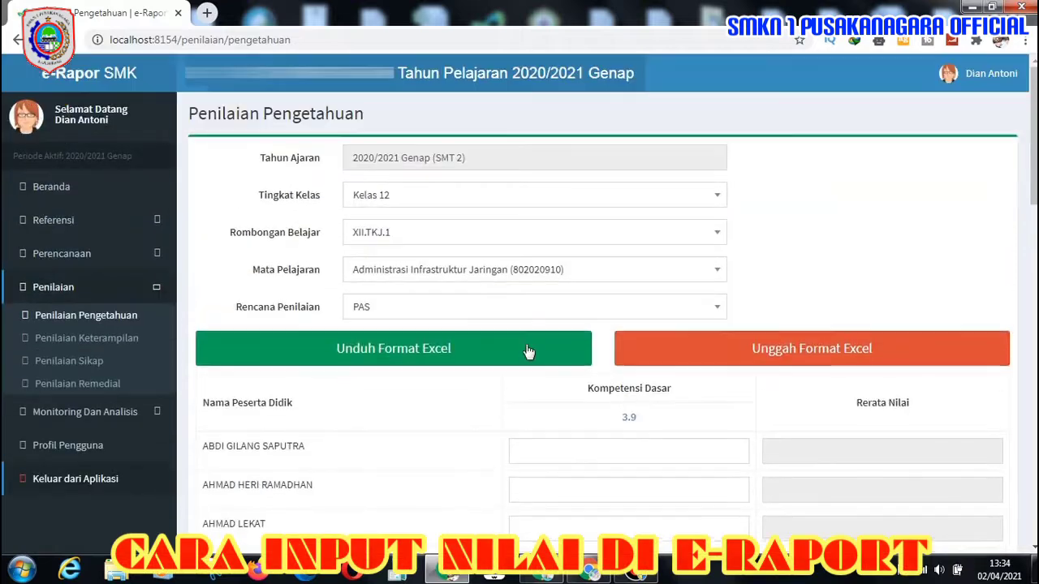
scroll(479, 364, down, 2)
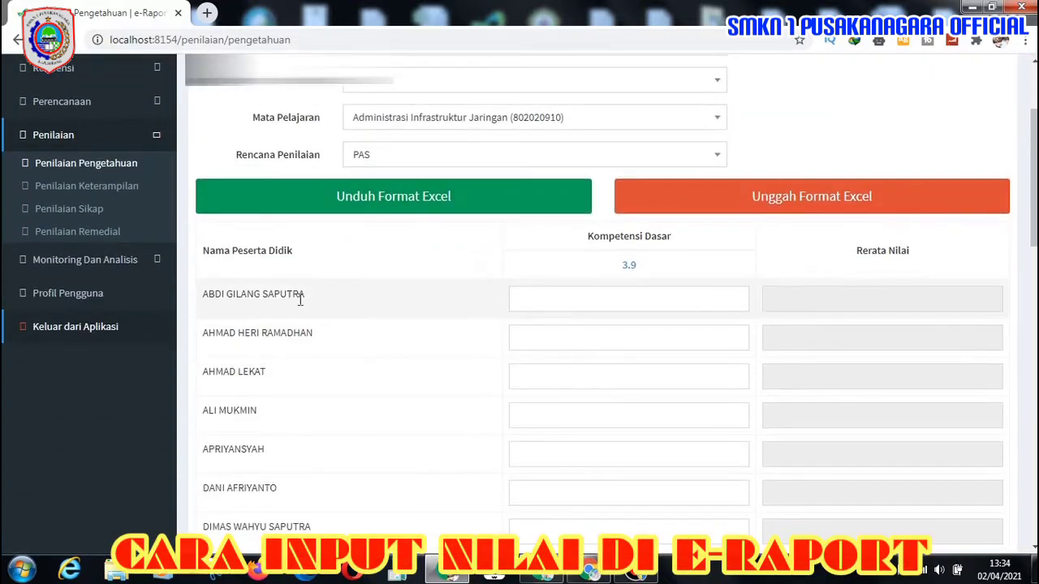
click(632, 295)
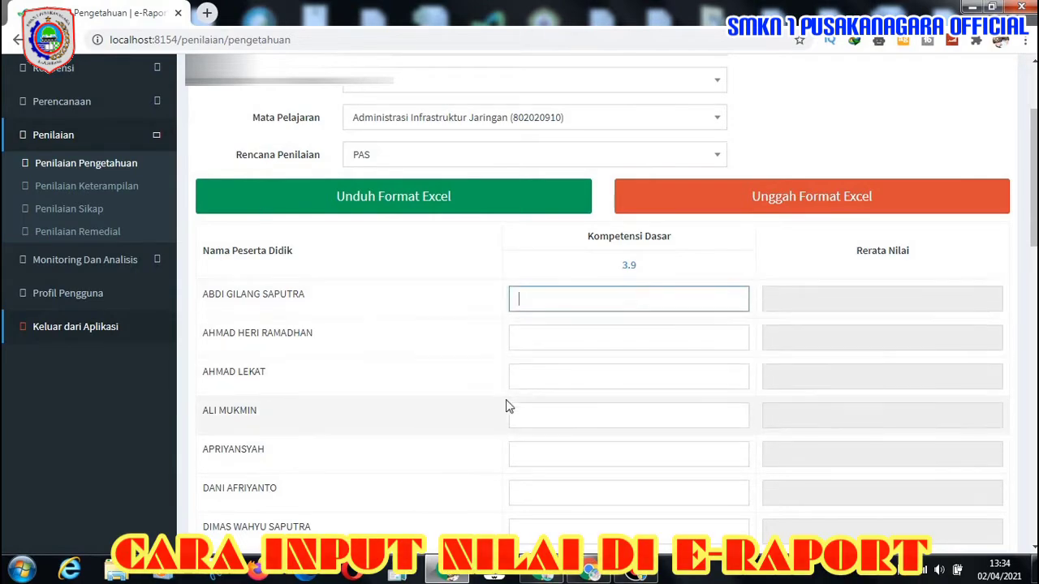
scroll(504, 405, down, 6)
scroll(504, 406, up, 8)
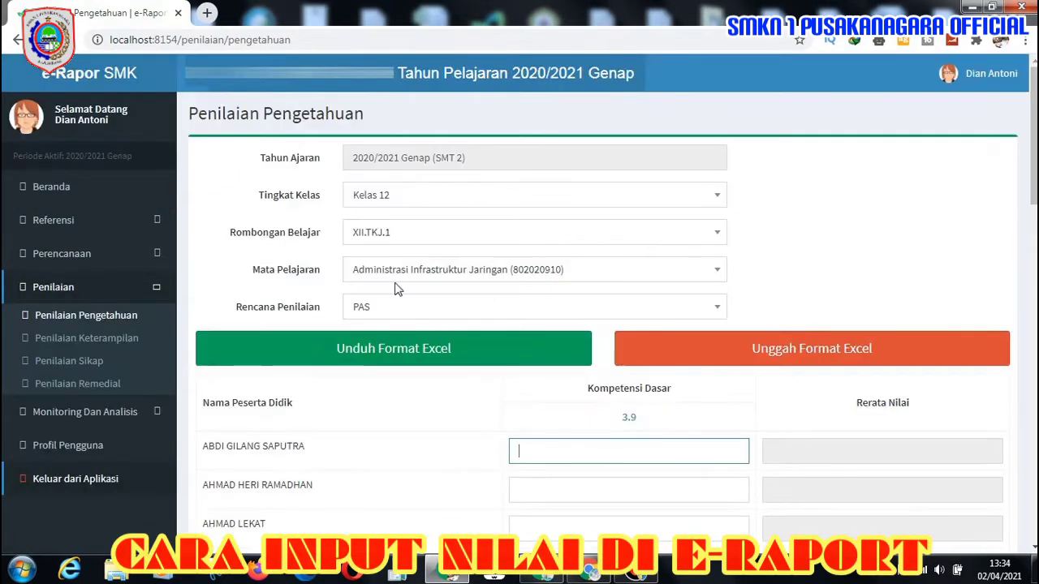
click(387, 360)
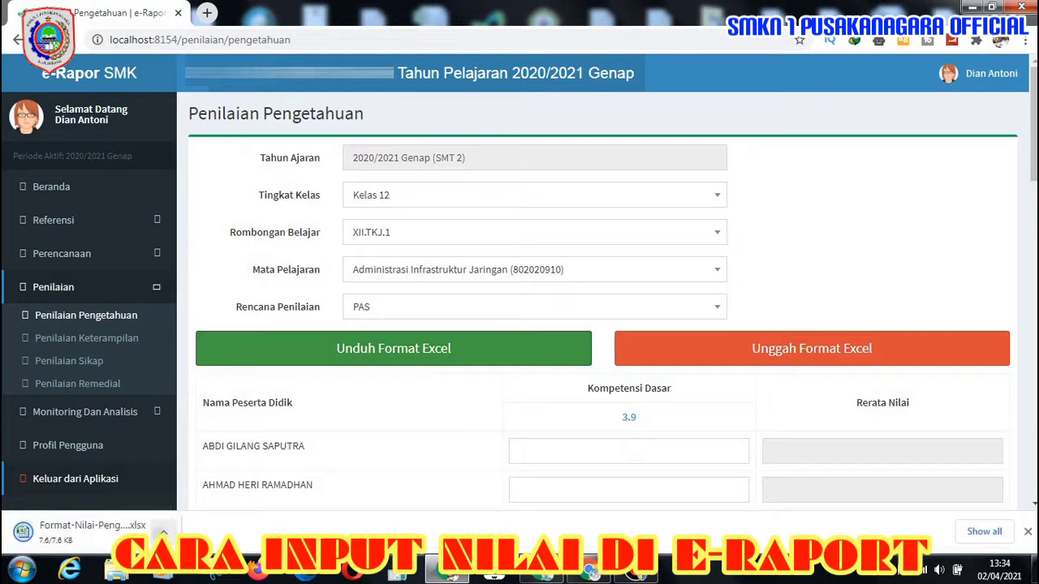
right_click(151, 522)
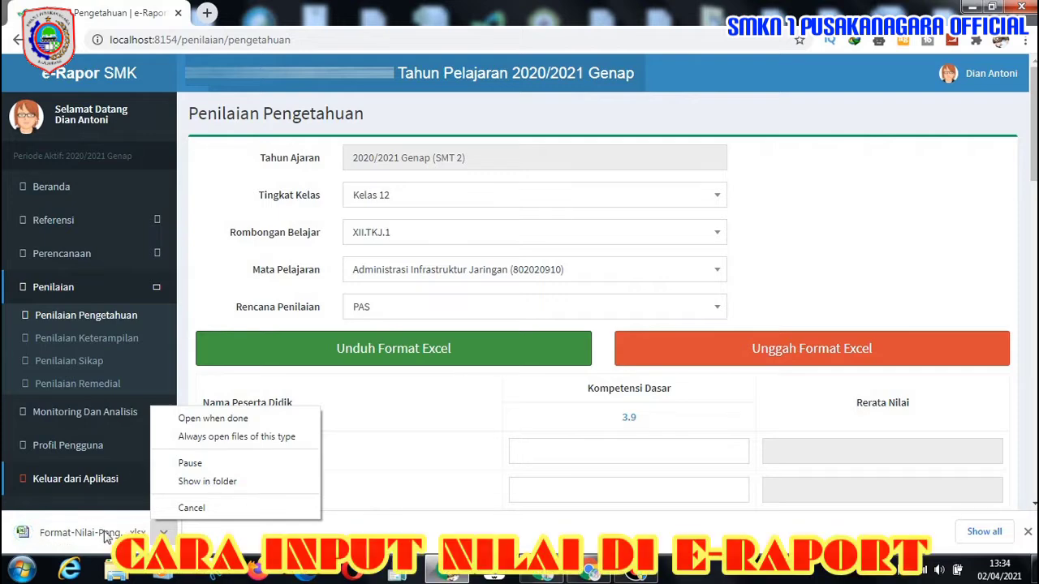
click(106, 536)
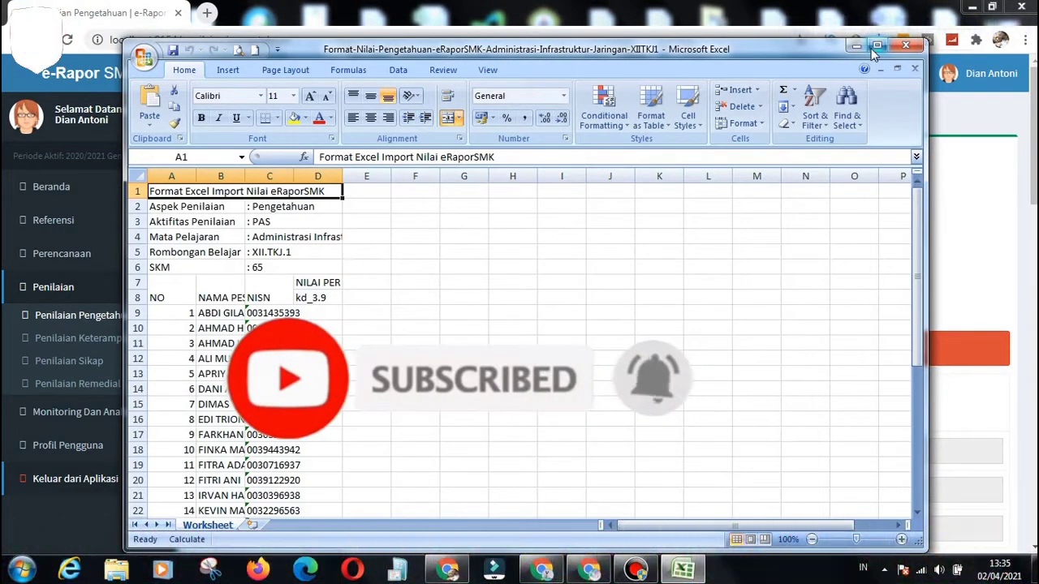
click(876, 47)
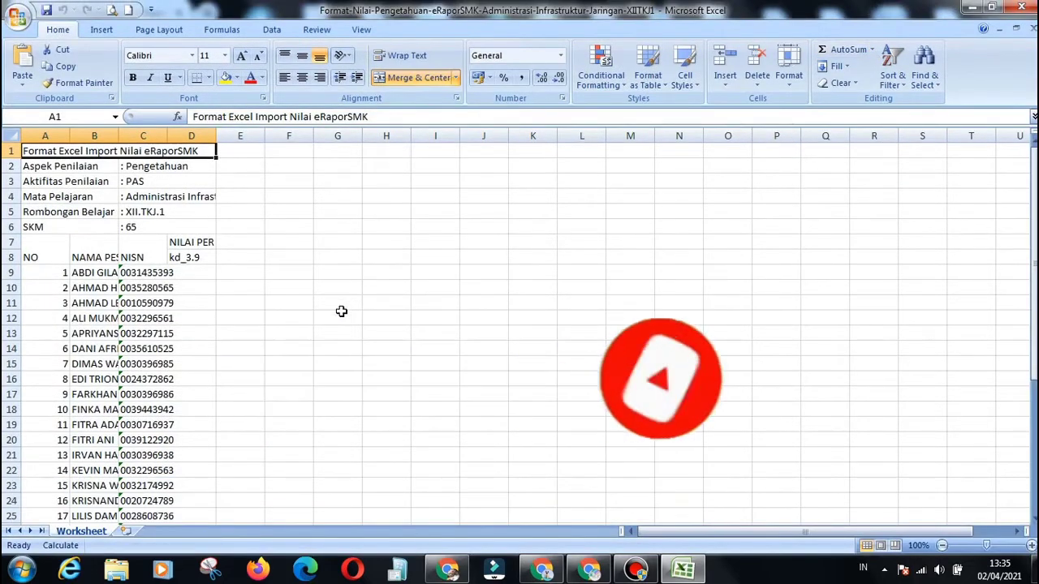
- Narrow the NO column and widen the student name and NISN columns so their contents fit
scroll(339, 311, down, 1)
drag(118, 136, 156, 135)
drag(70, 136, 41, 136)
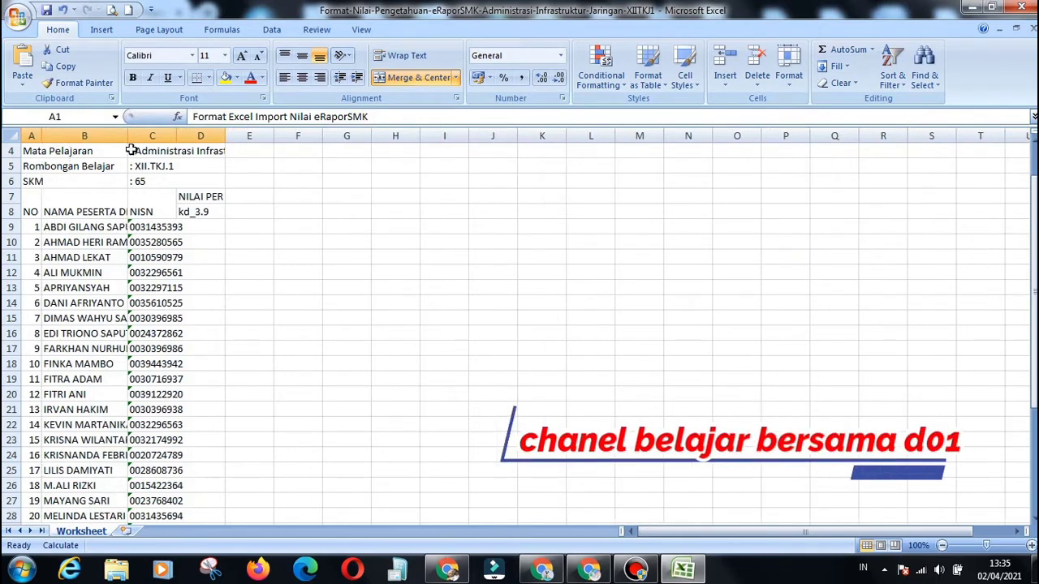
drag(130, 136, 186, 136)
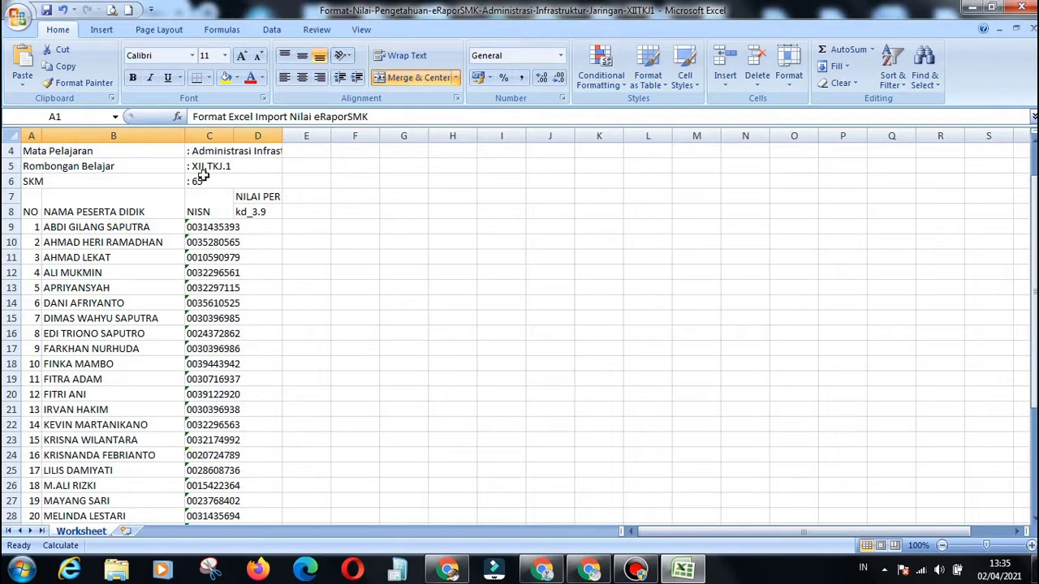
drag(233, 135, 338, 136)
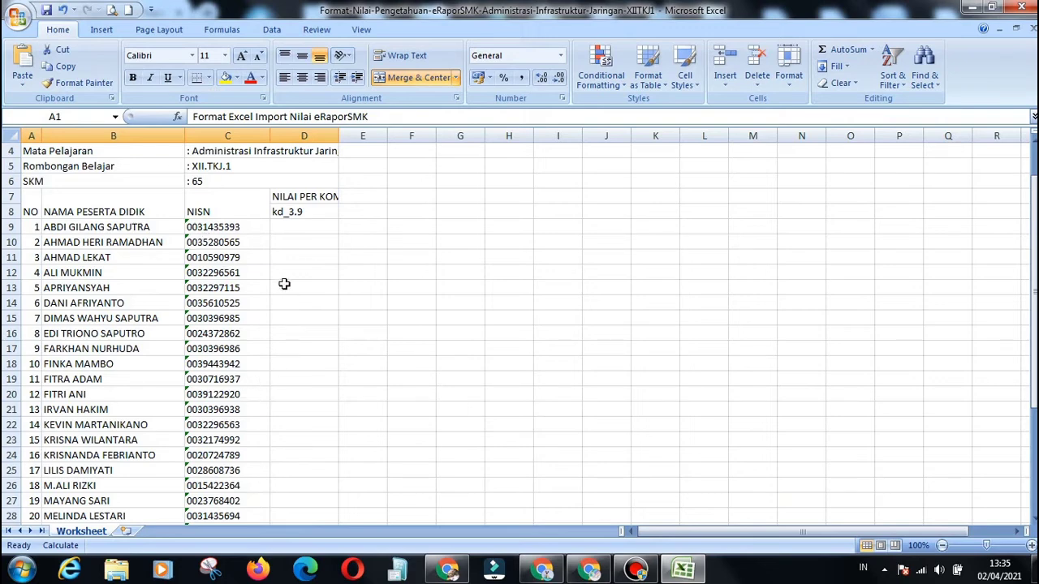
- Enter a kd_3.9 score of 80 for the first student and fill it down to the last student in row 39
click(307, 230)
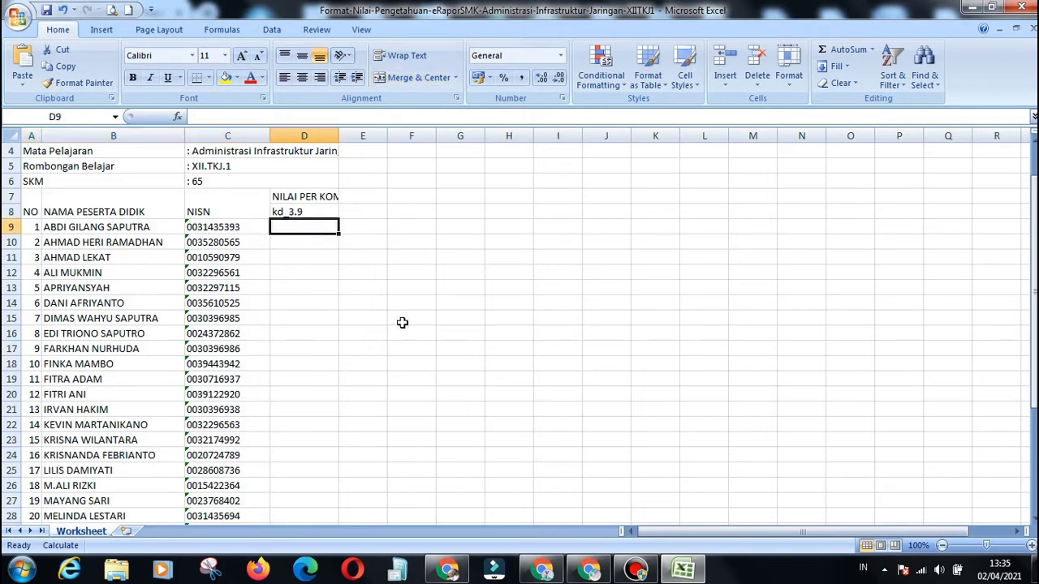
text(80)
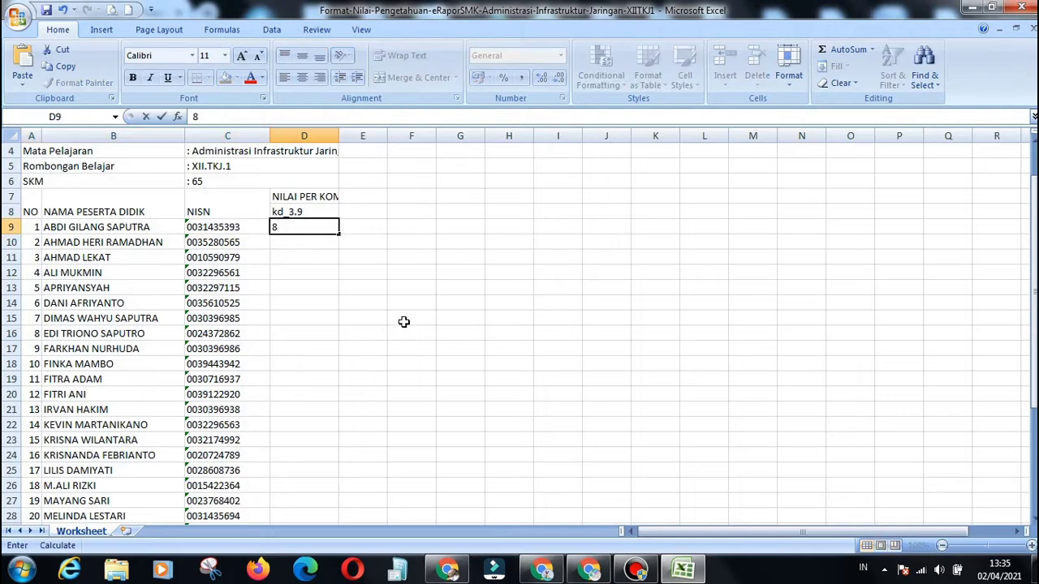
click(500, 333)
click(312, 225)
drag(339, 231, 376, 510)
click(411, 364)
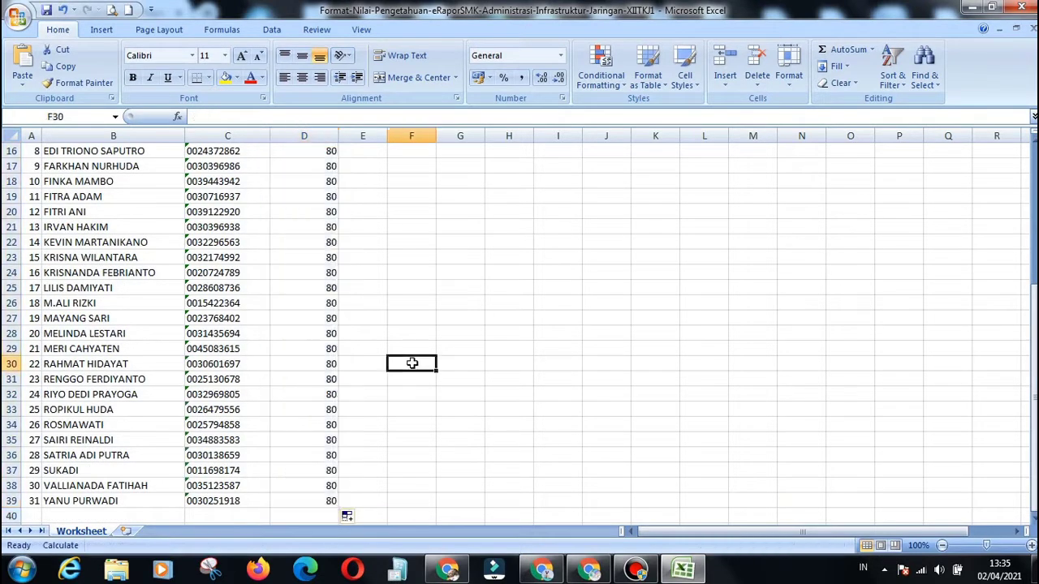
- Check the kd_3.9 scores for every student from the first row to the last
scroll(419, 349, up, 3)
scroll(424, 344, up, 2)
scroll(424, 341, down, 4)
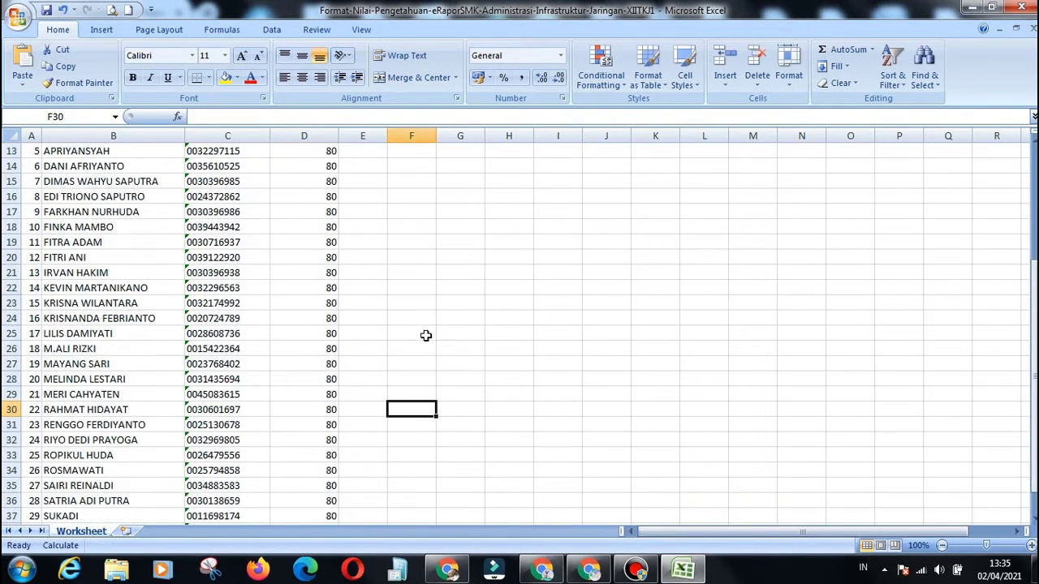
scroll(426, 334, up, 1)
scroll(426, 334, up, 2)
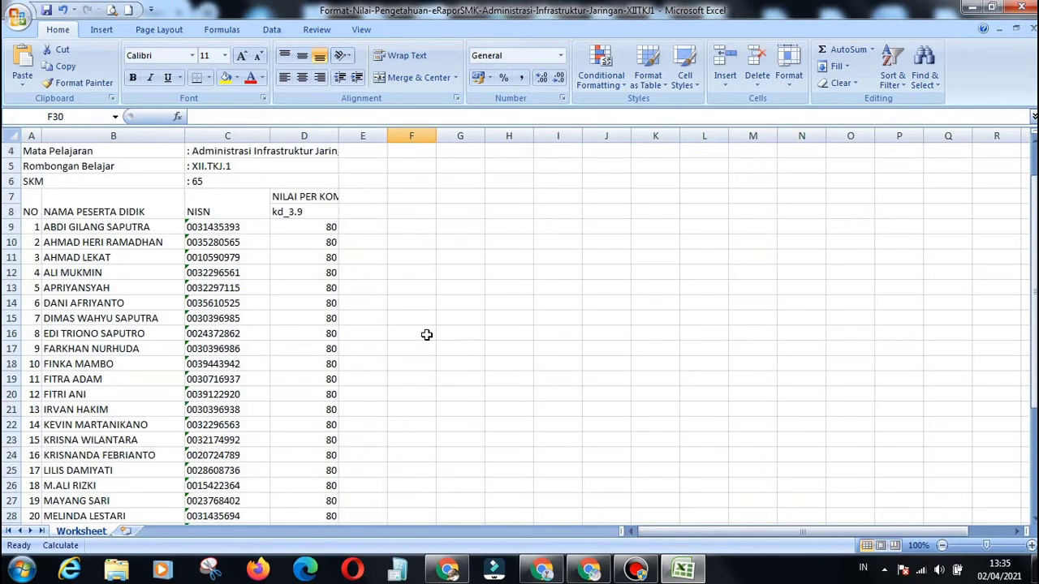
scroll(426, 334, down, 2)
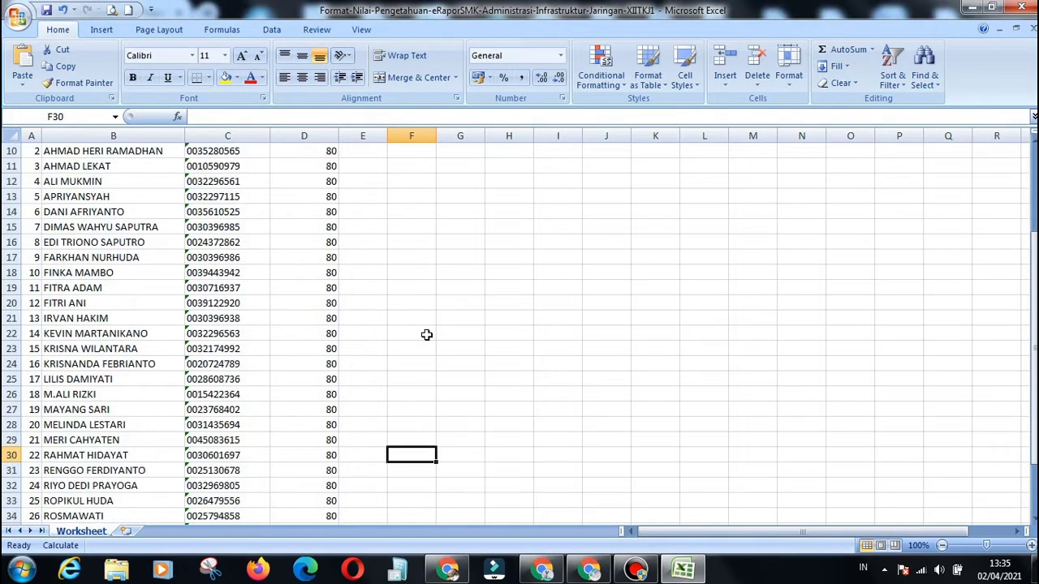
scroll(426, 335, down, 3)
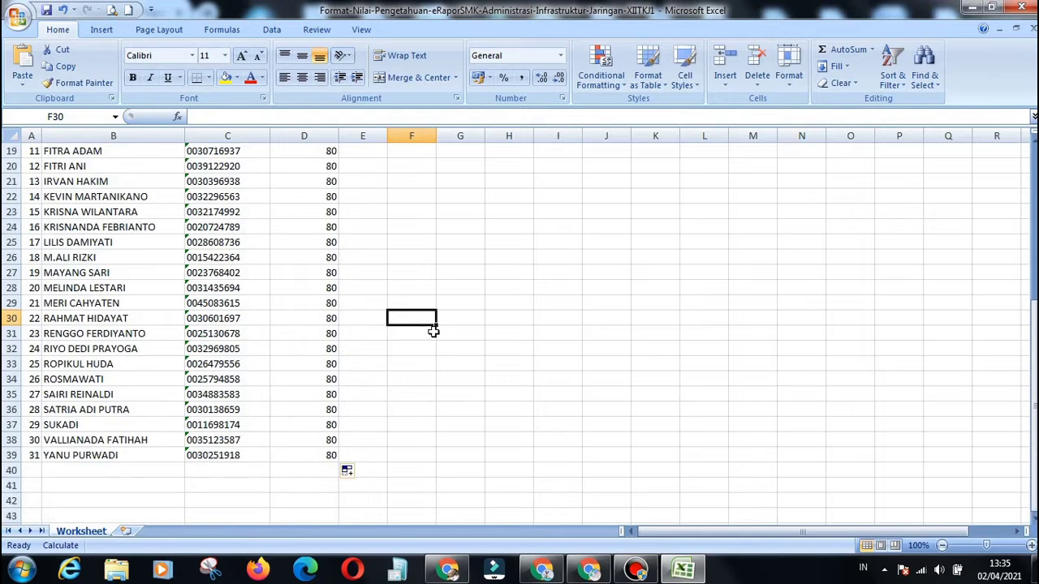
- Save the filled knowledge grade workbook as an Excel Workbook in the Videos library and close Excel
click(17, 16)
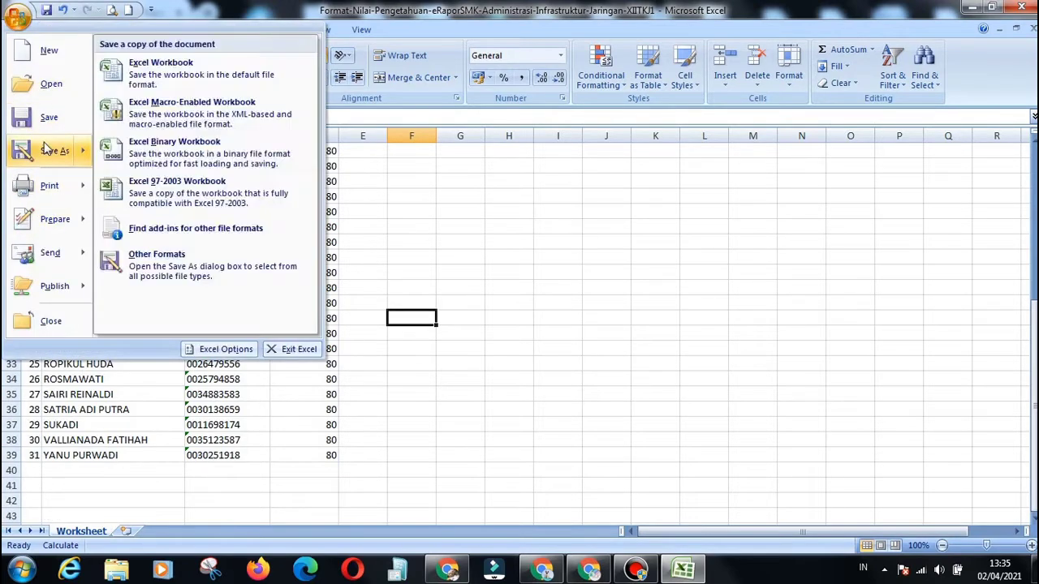
click(44, 145)
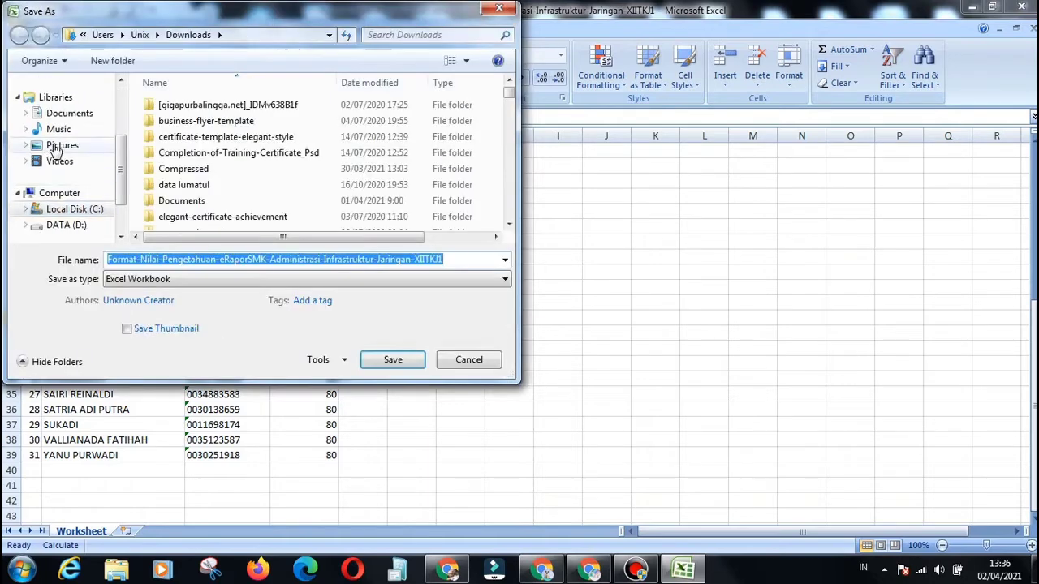
click(58, 163)
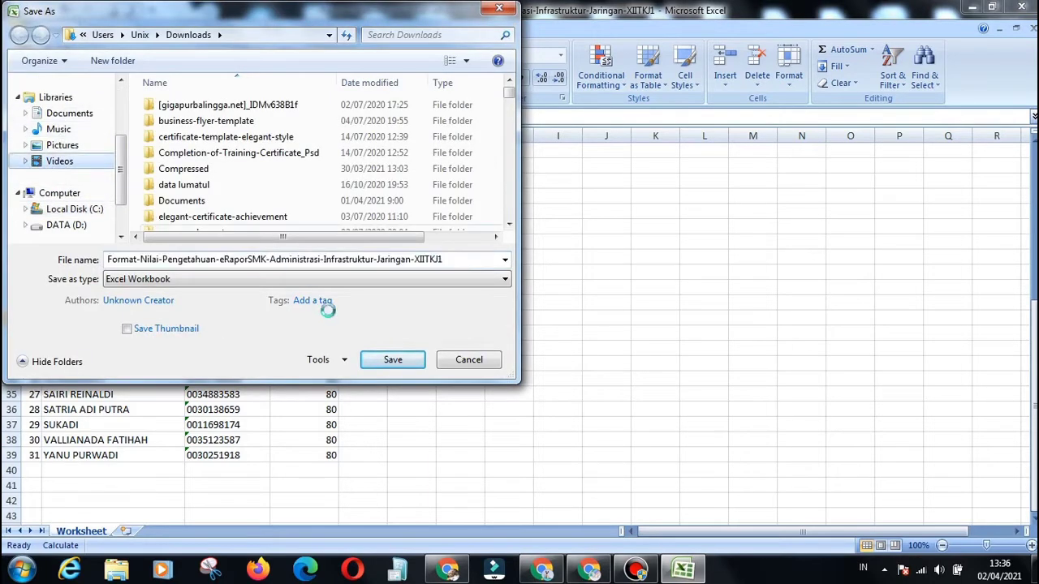
click(393, 362)
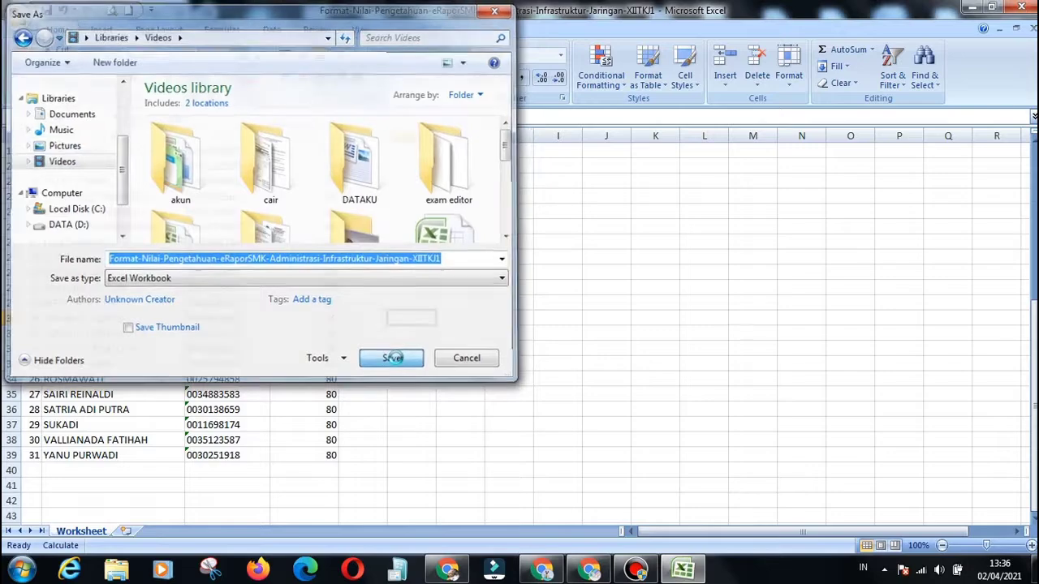
click(1020, 8)
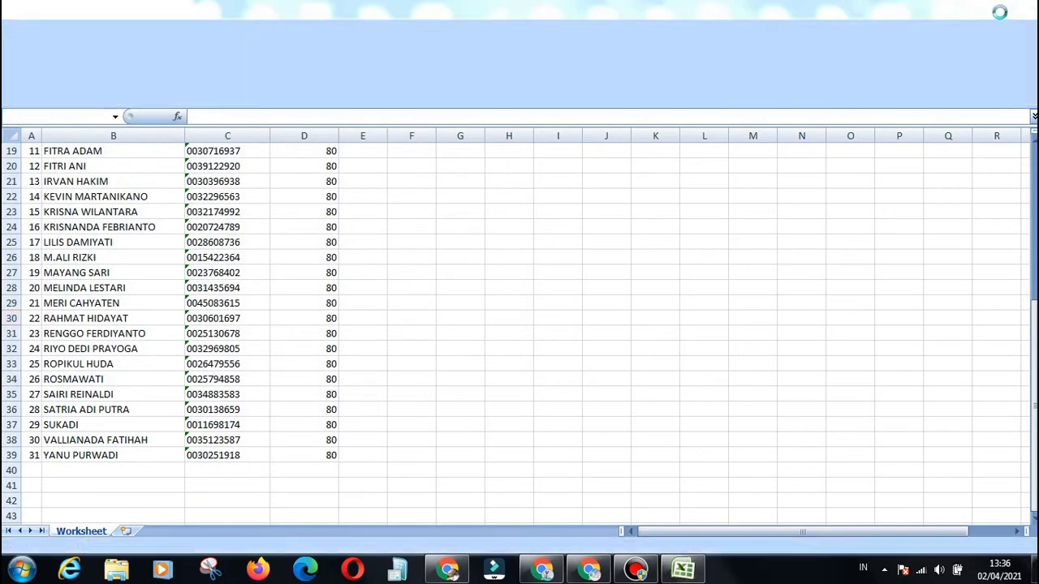
- Upload Format-Nilai-Pengetahuan-eRaporSMK-Administrasi-Infrastruktur-Jaringan-XIITKJ1 from the Videos library into the PAS knowledge assessment
scroll(573, 238, down, 1)
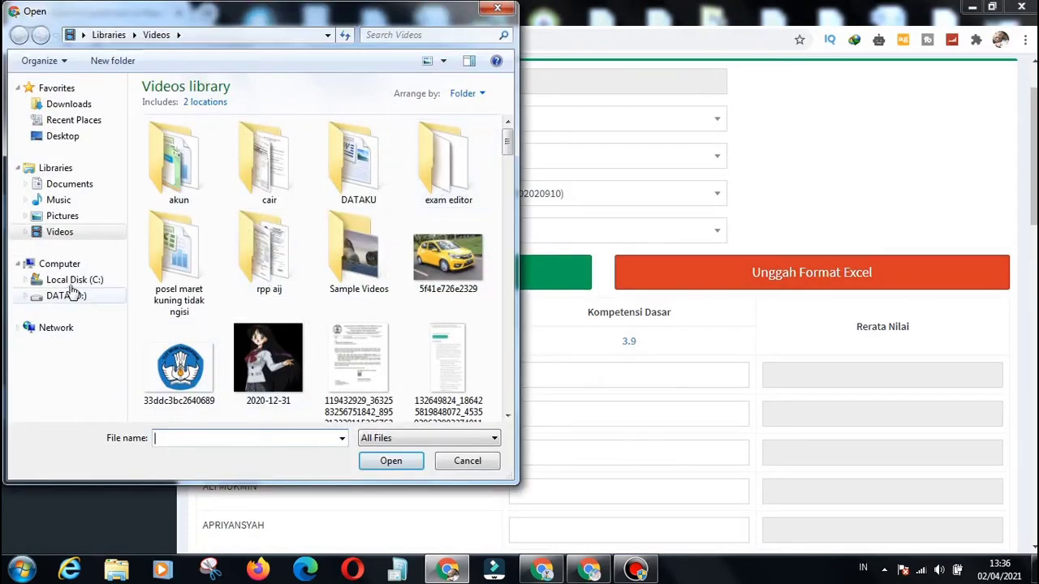
click(65, 233)
scroll(259, 258, down, 10)
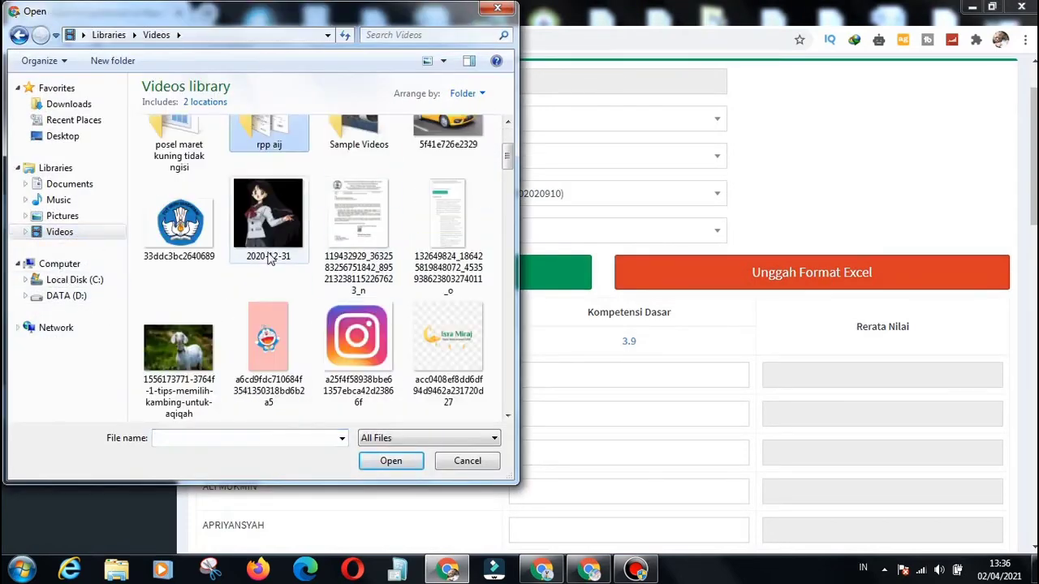
scroll(296, 233, up, 3)
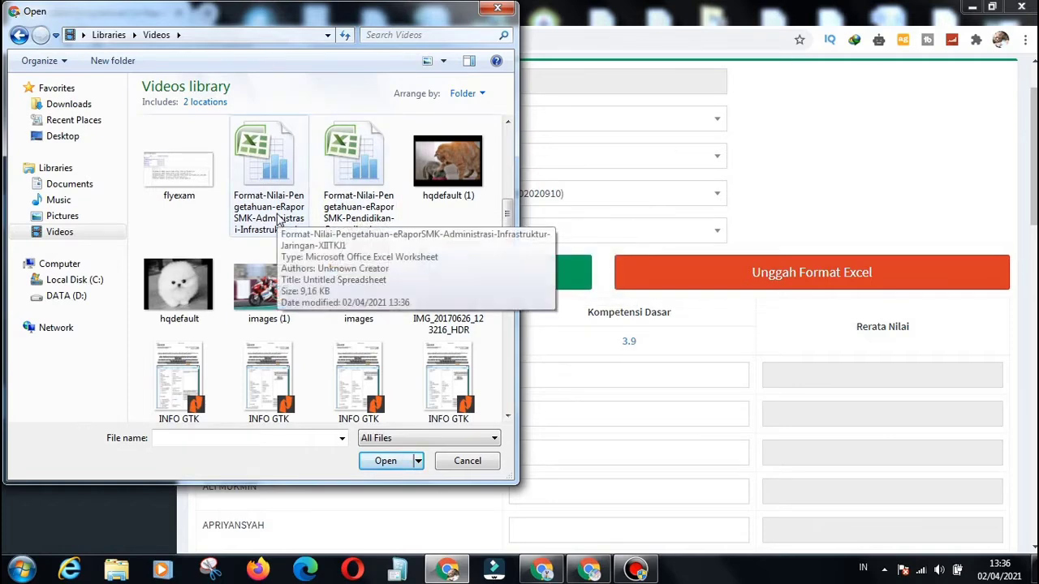
double_click(278, 220)
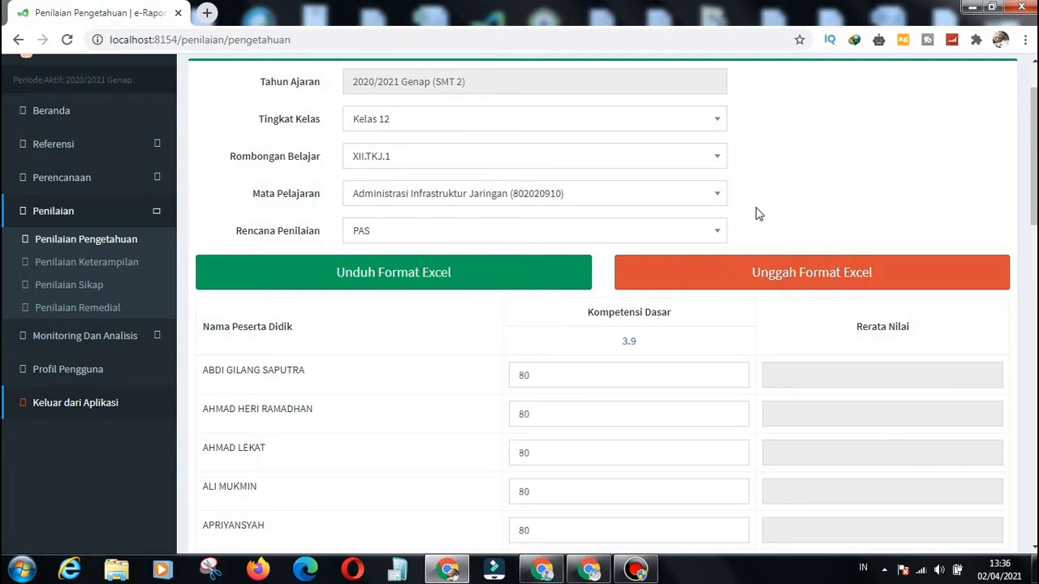
- Review the imported 3.9 scores down to the last student and save the knowledge grades
scroll(756, 214, down, 2)
scroll(756, 209, down, 2)
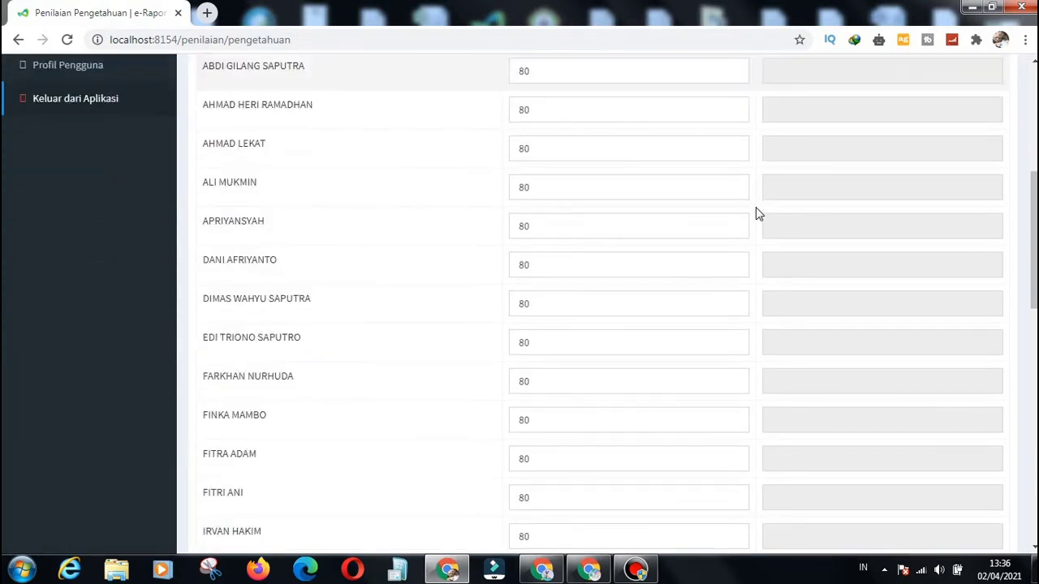
scroll(755, 209, up, 3)
scroll(756, 209, down, 8)
scroll(758, 213, down, 6)
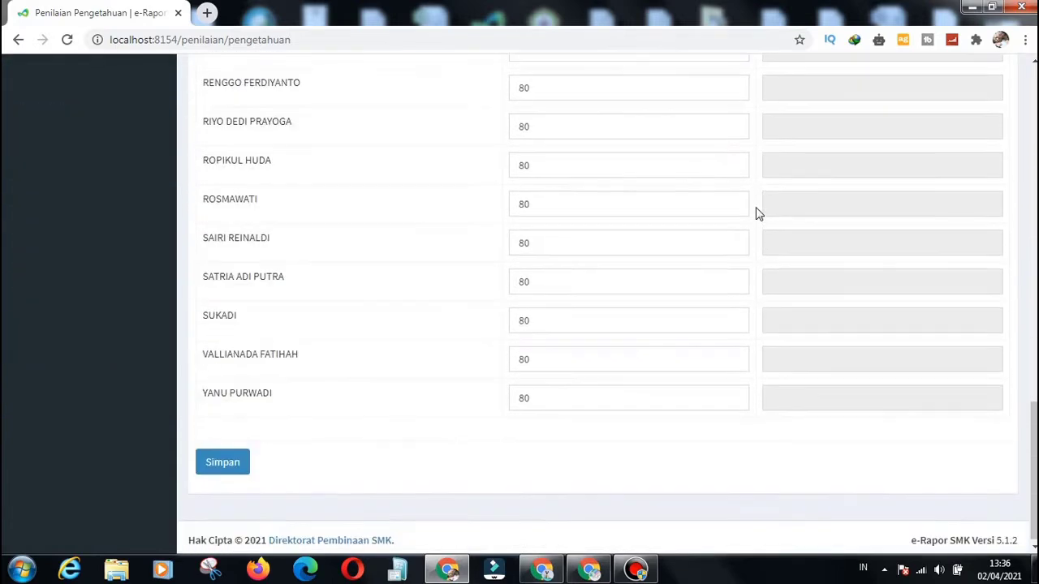
click(226, 460)
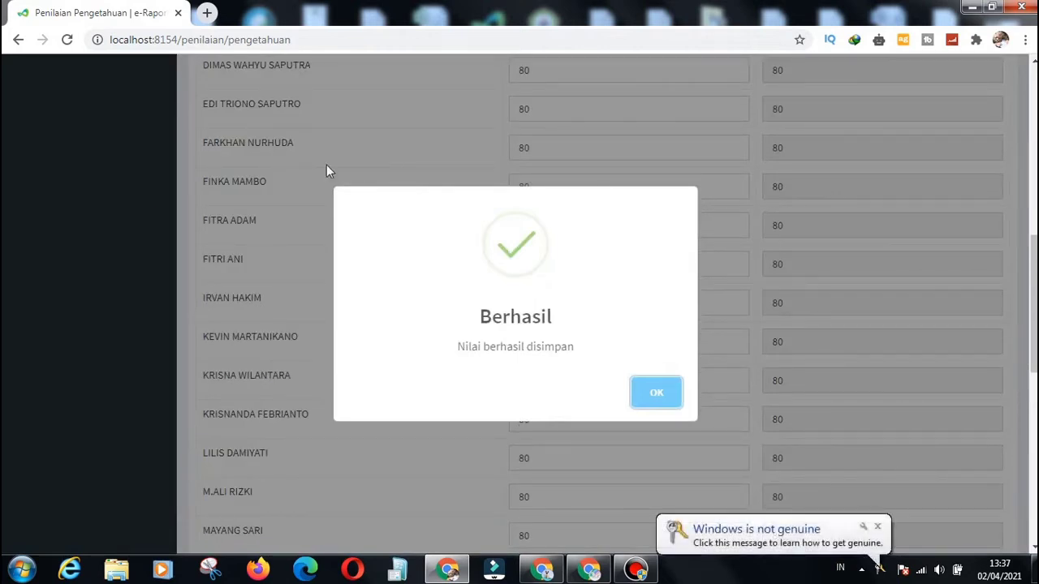
click(664, 396)
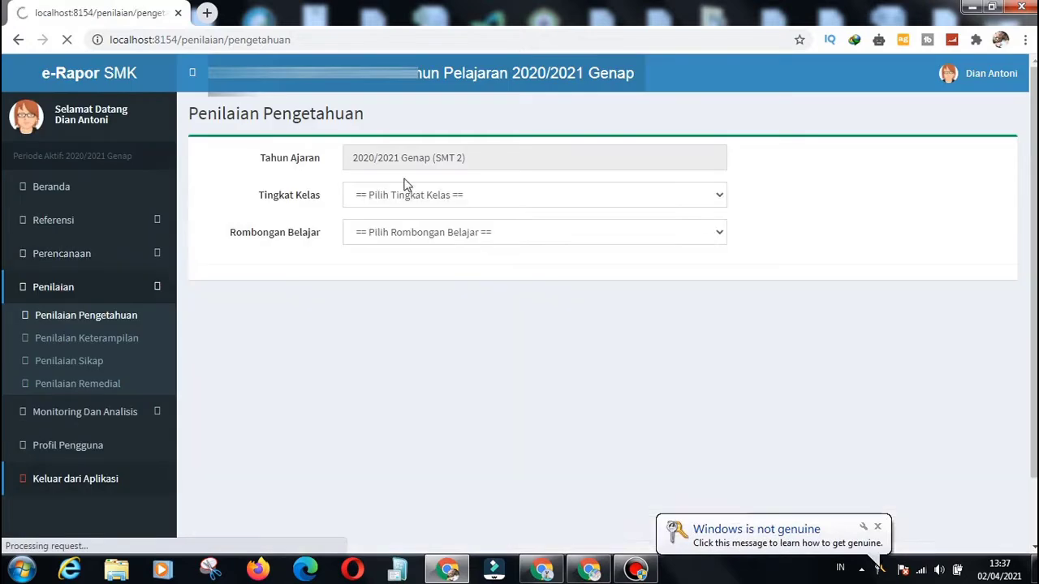
- Open the skills assessment (Penilaian Keterampilan) and choose Kelas 12 with class group XII.TKJ.1
click(64, 348)
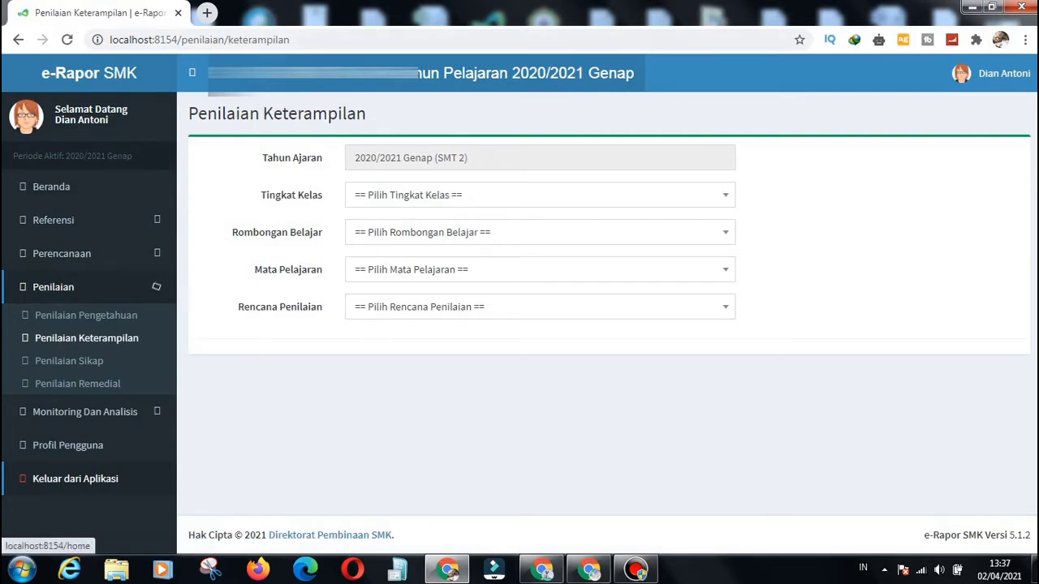
click(475, 201)
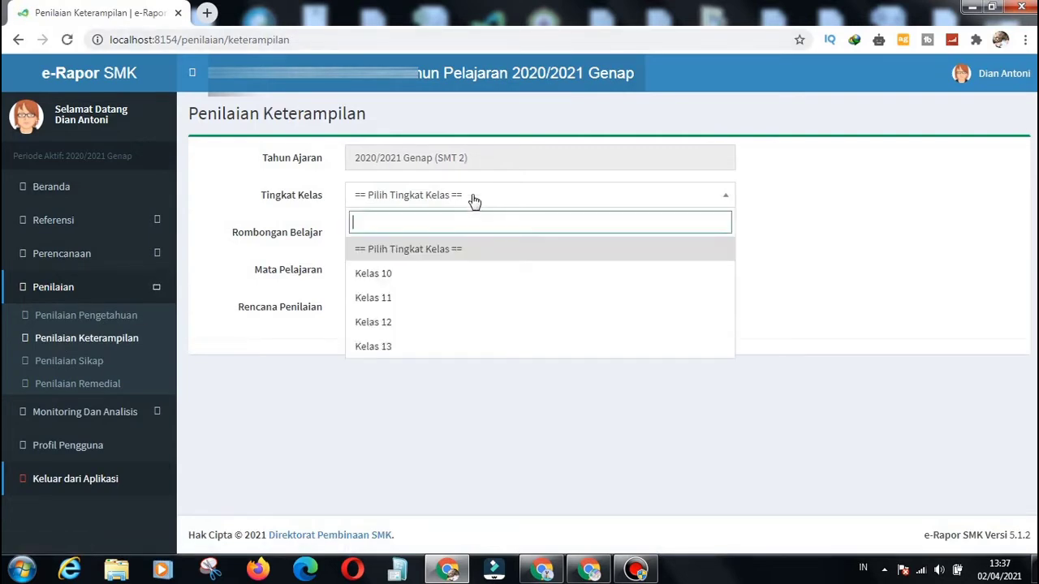
click(415, 328)
click(449, 235)
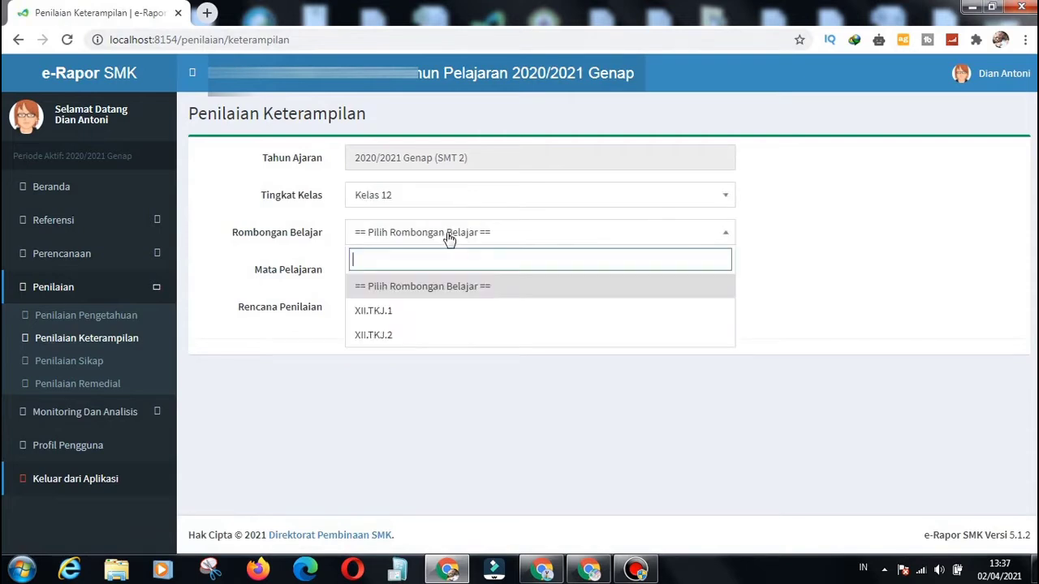
click(425, 339)
click(438, 282)
click(420, 235)
click(427, 237)
click(419, 310)
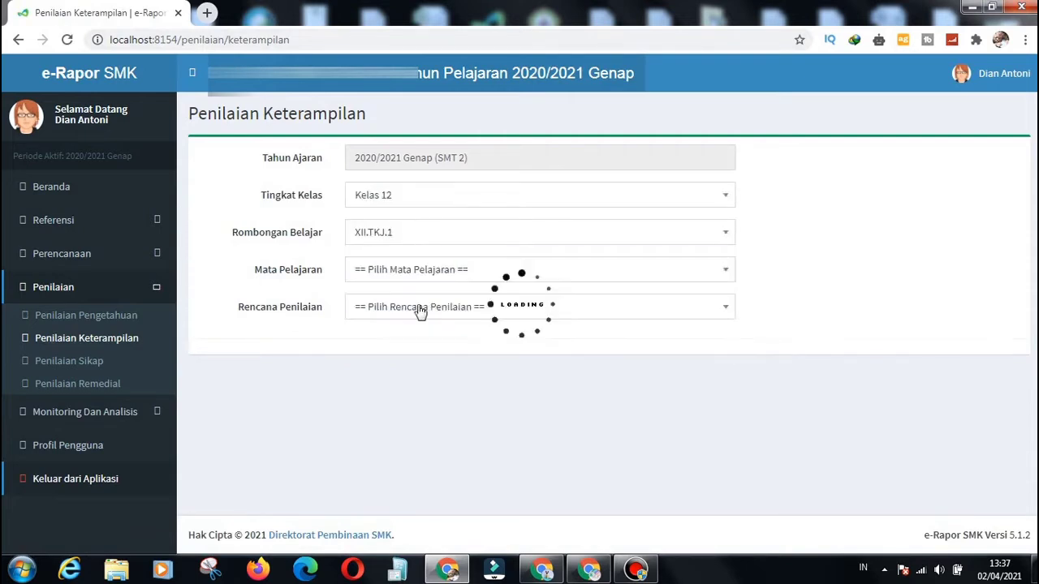
- Choose the subject Administrasi Infrastruktur Jaringan and the assessment plan Kinerja for the skills assessment
click(429, 278)
click(427, 348)
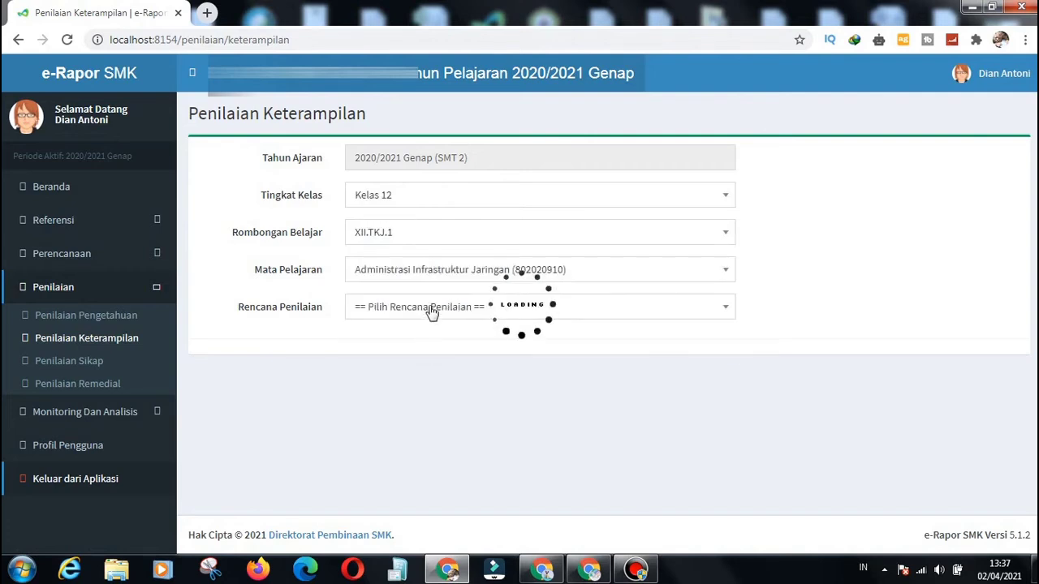
click(431, 313)
click(410, 384)
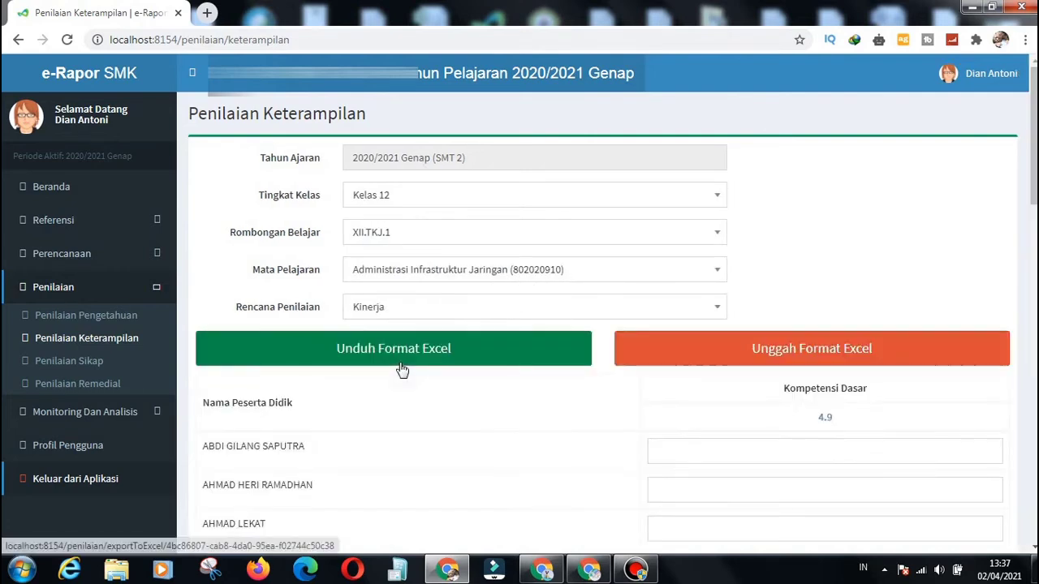
- Download the Excel format for the Kinerja skills grades and open the downloaded file in Excel
click(401, 369)
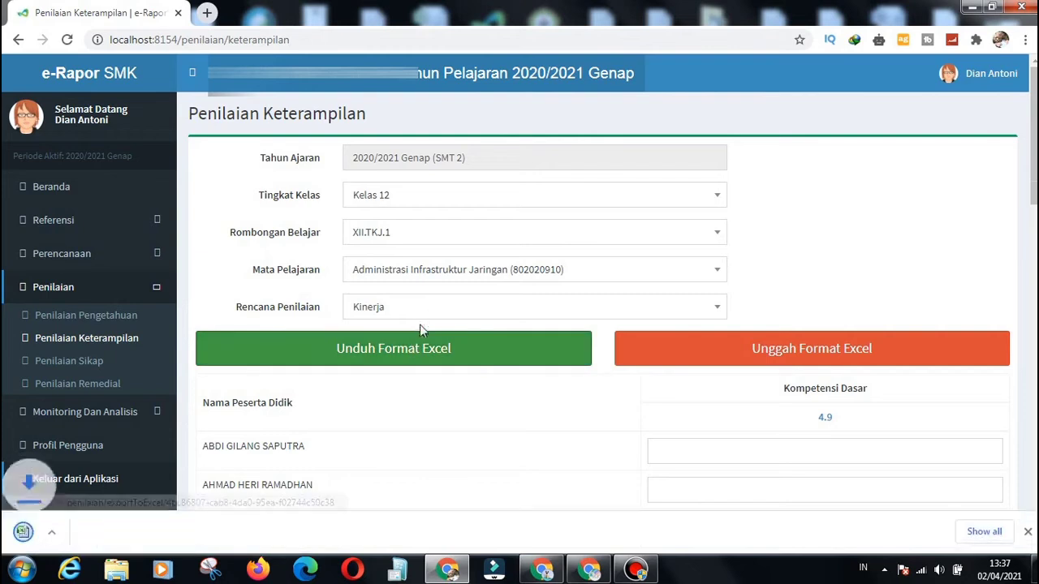
click(207, 13)
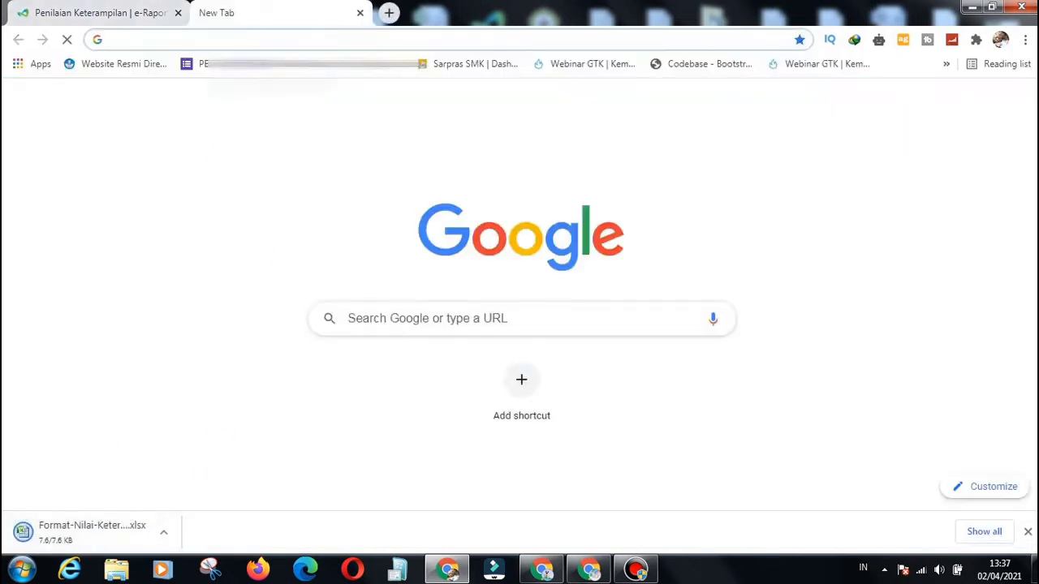
click(360, 14)
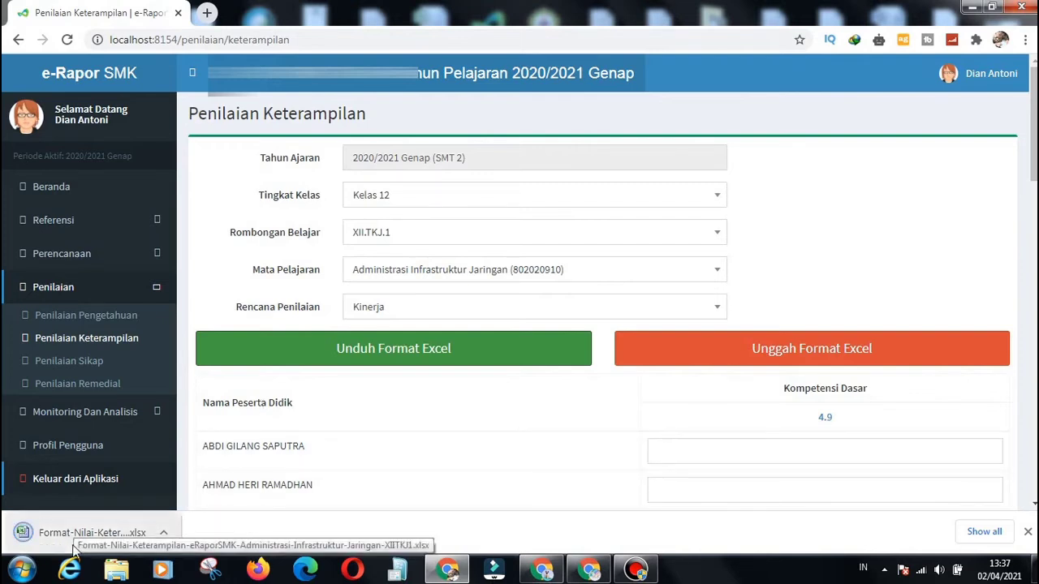
click(101, 536)
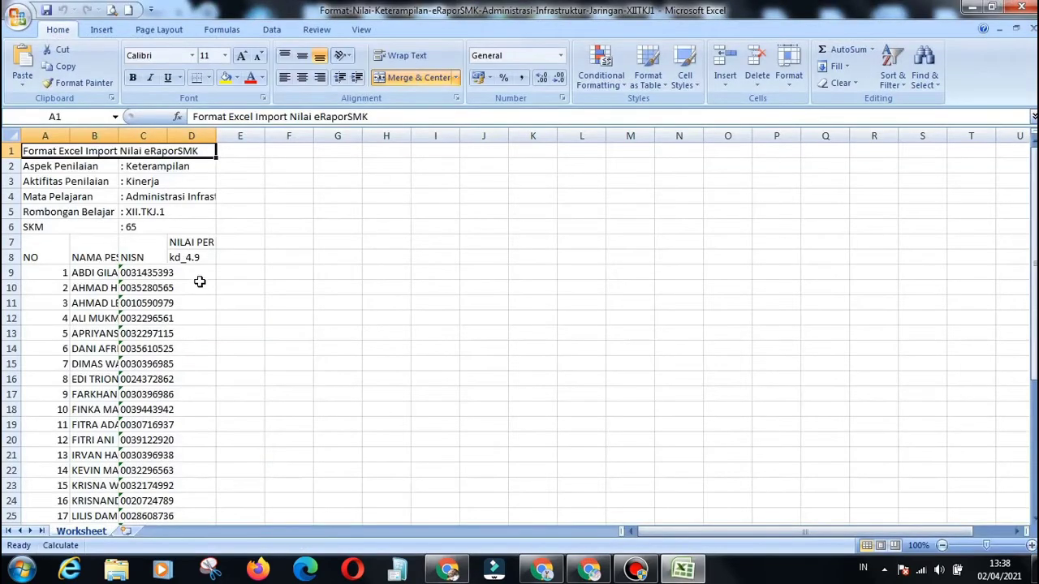
- Enter a kd_4.9 score of 80 for the first student and fill it down to the last student in row 39
click(205, 272)
text(8)
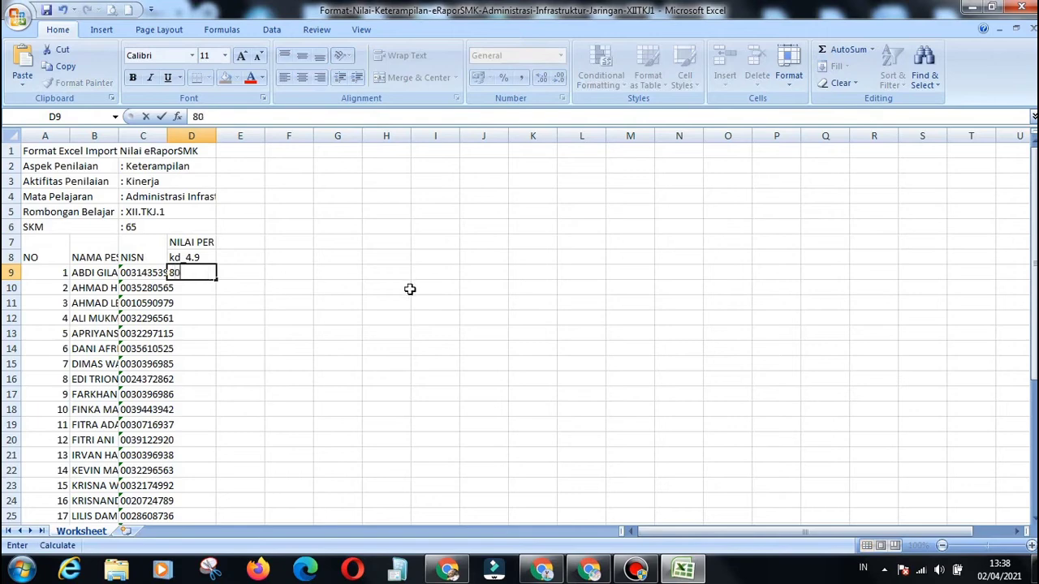
text(0)
click(410, 289)
click(209, 274)
drag(215, 279, 225, 508)
click(363, 361)
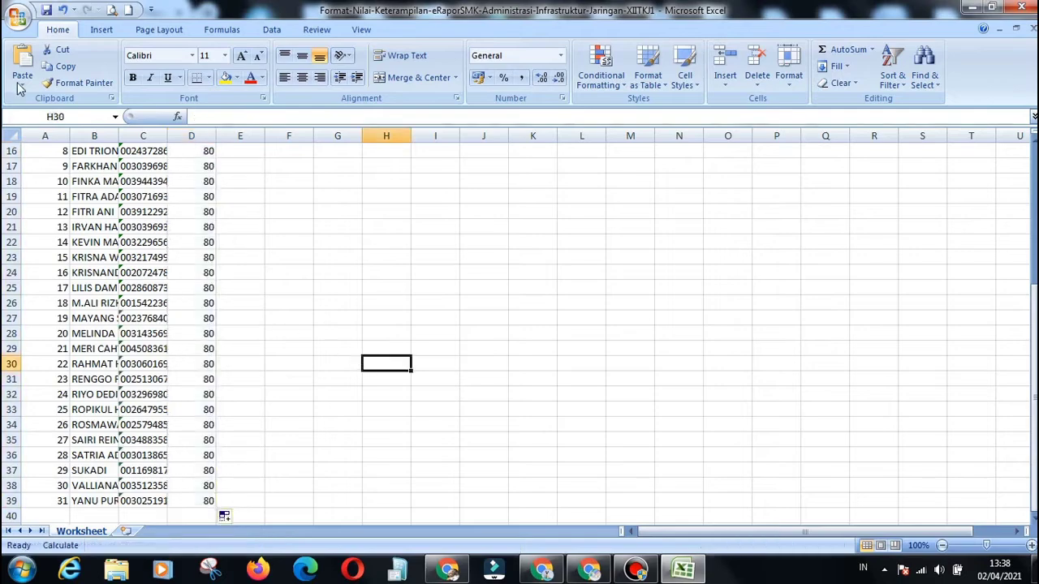
- Save the filled skills grade workbook to the Desktop under its existing file name and close Excel
click(18, 18)
click(48, 151)
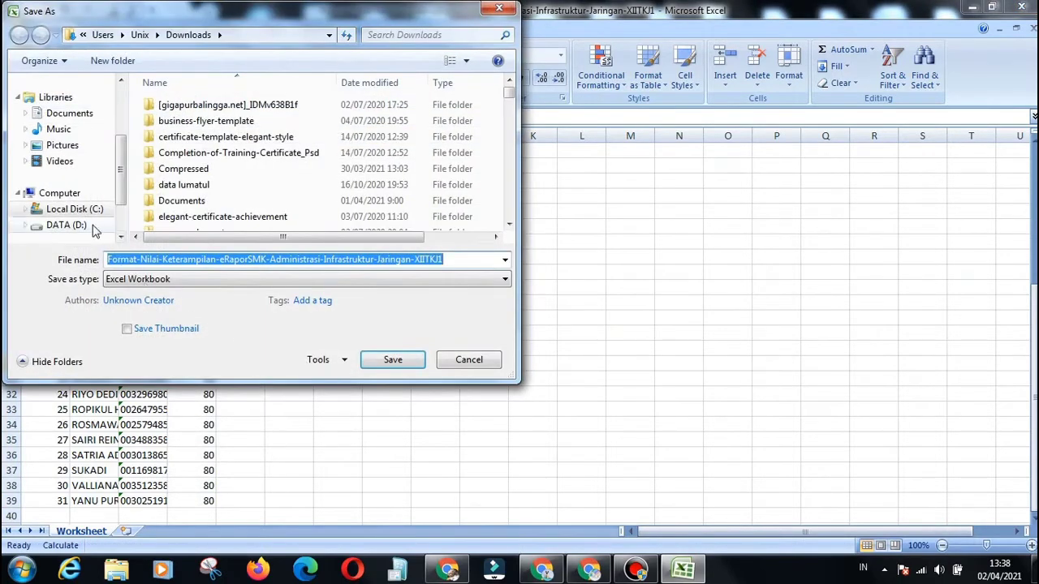
click(61, 164)
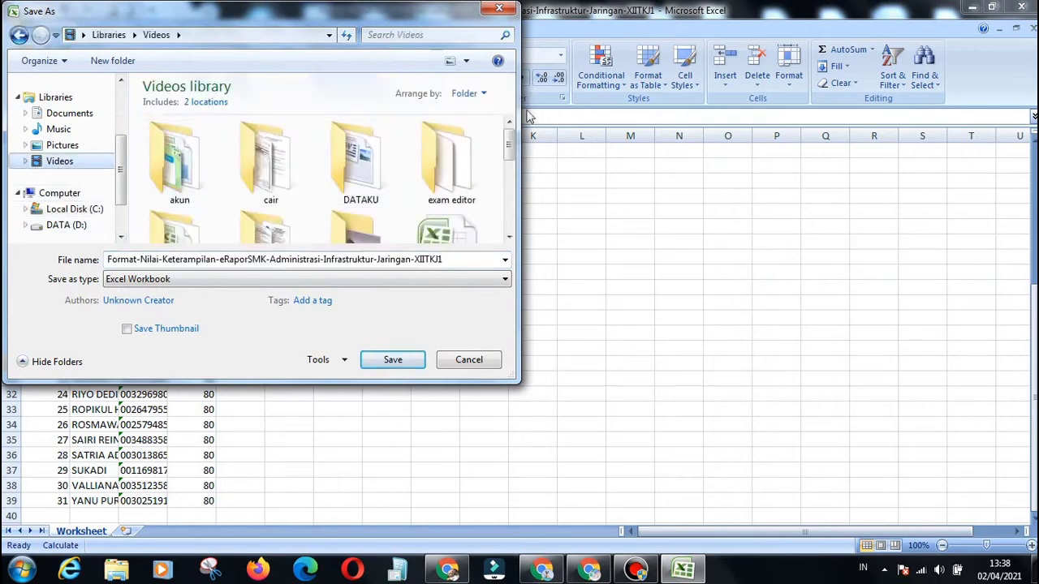
drag(509, 153, 511, 233)
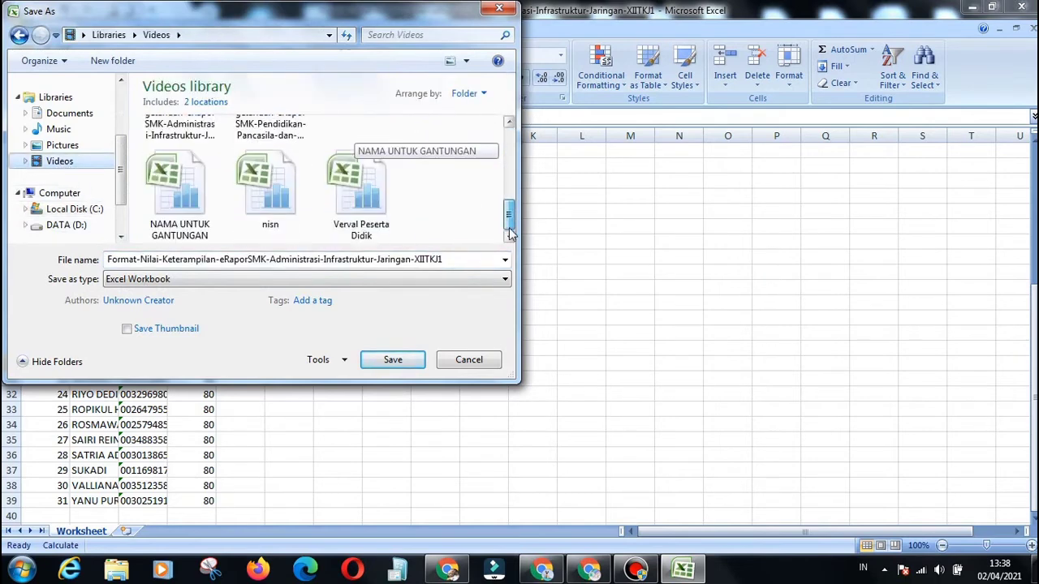
click(467, 259)
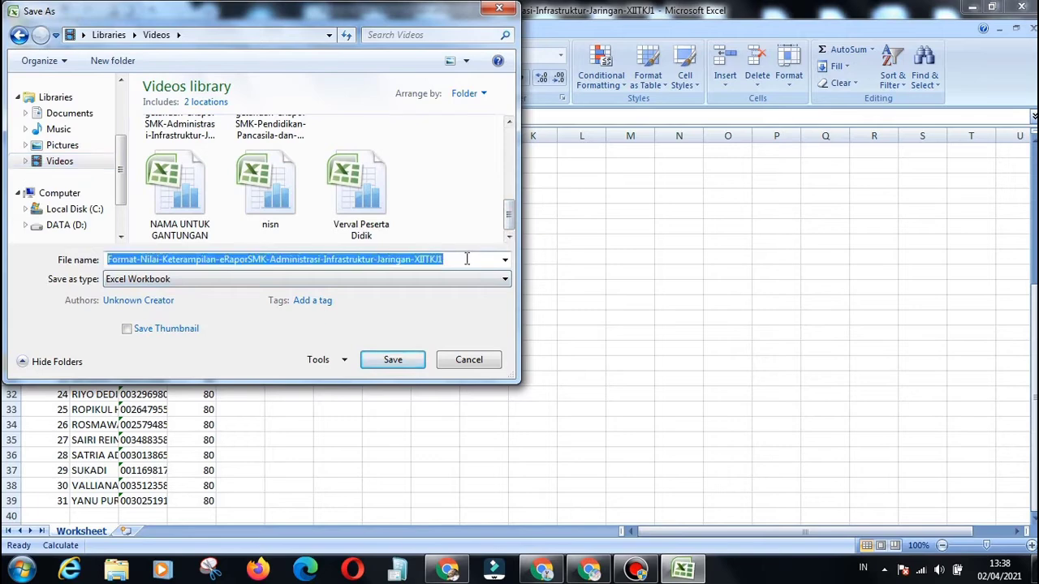
click(467, 259)
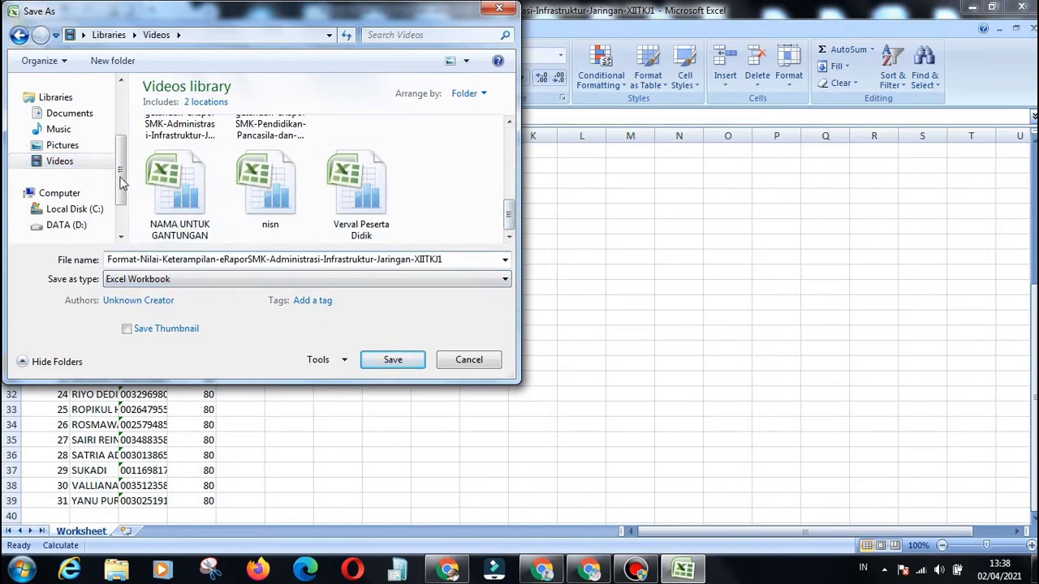
drag(122, 184, 118, 120)
click(75, 168)
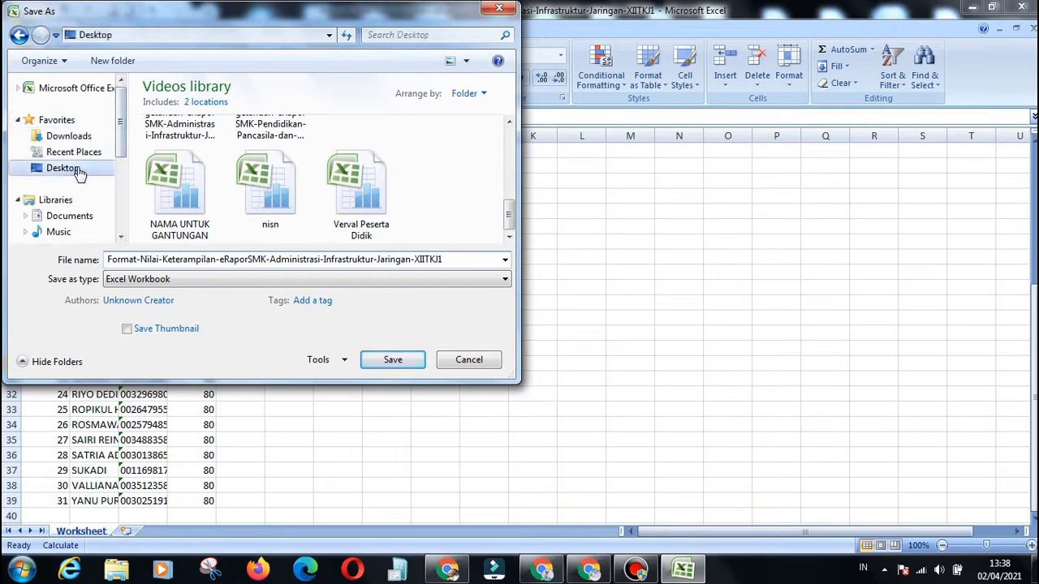
click(393, 360)
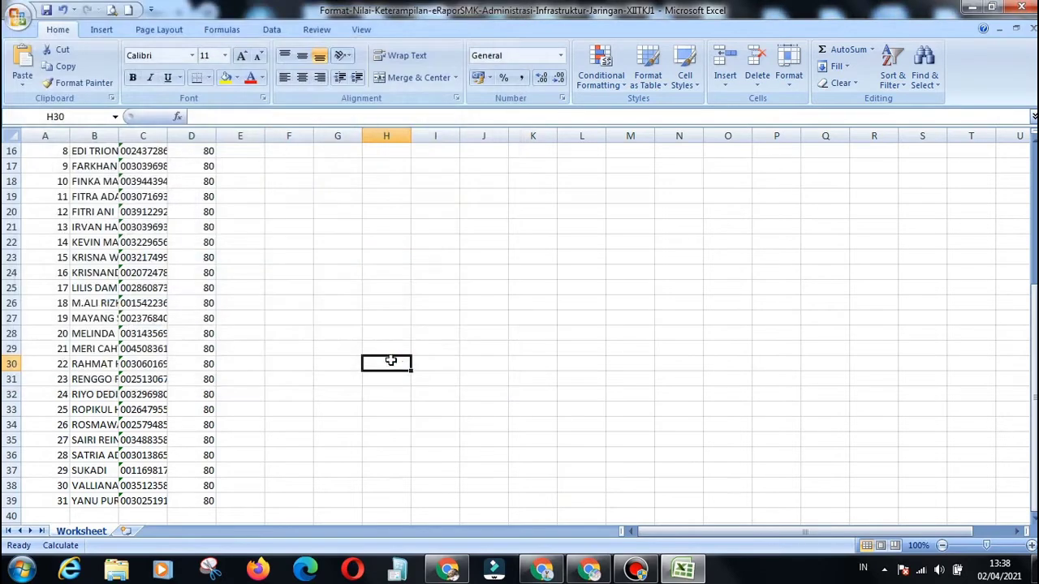
click(1023, 7)
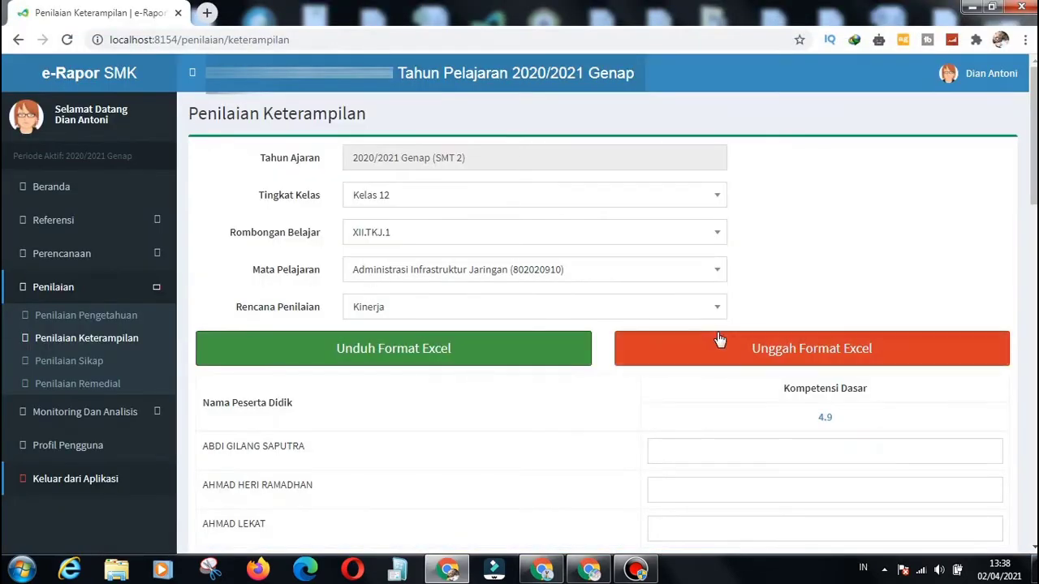
- Upload the filled Format-Nilai-Keterampilan-eRaporSMK workbook for Administrasi Infrastruktur Jaringan from the Desktop
click(775, 351)
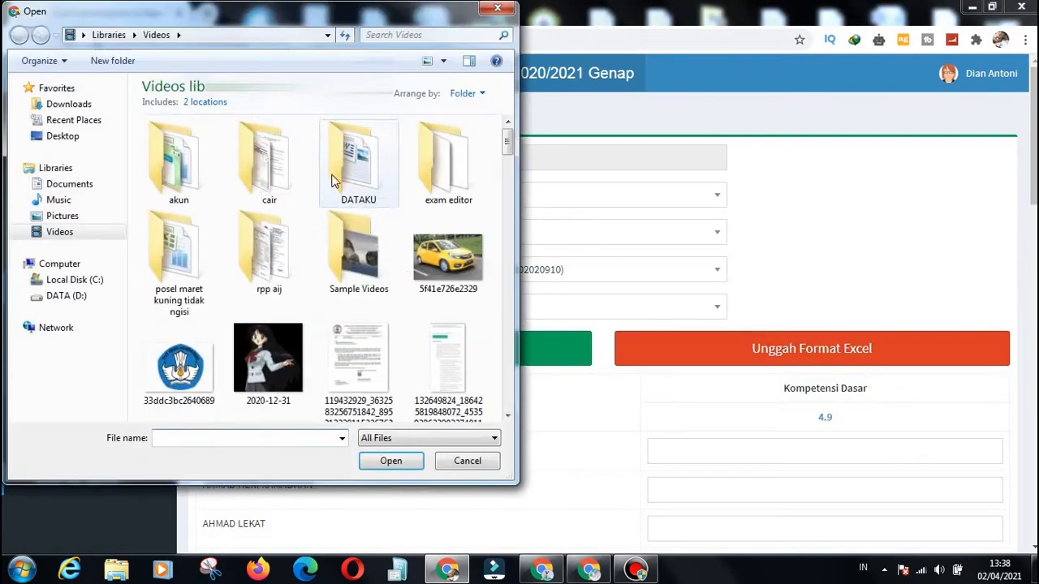
click(57, 137)
click(436, 242)
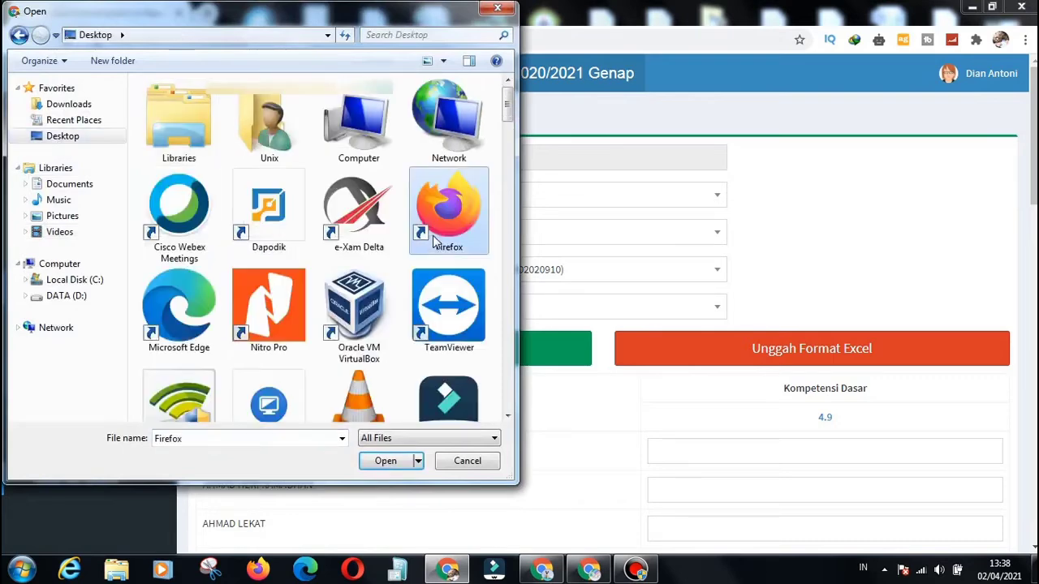
mouse_move(299, 29)
mouse_down()
mouse_move(323, 30)
mouse_move(309, 28)
mouse_up()
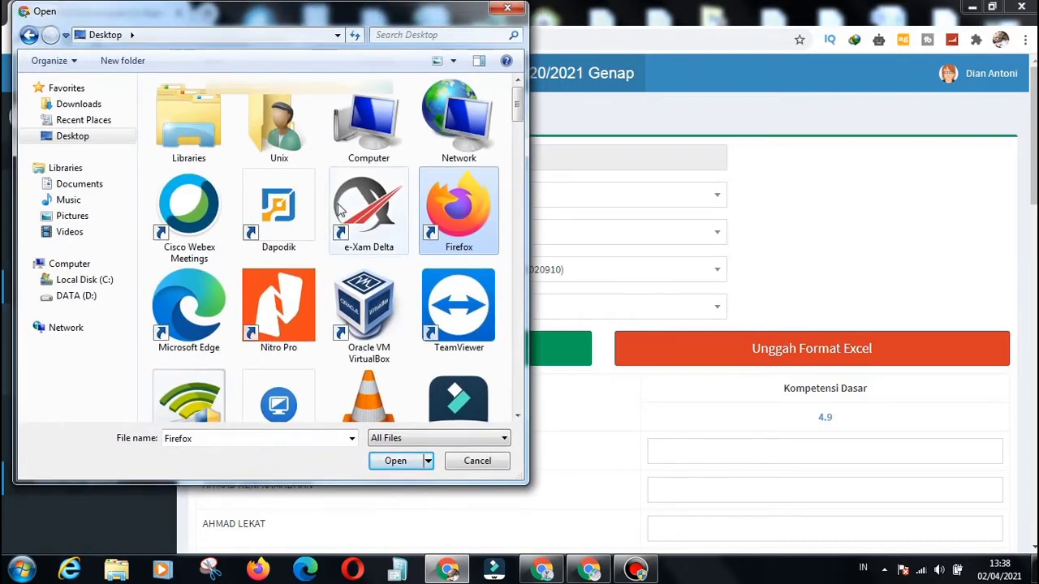
scroll(339, 211, down, 5)
scroll(339, 211, down, 5)
scroll(339, 211, up, 2)
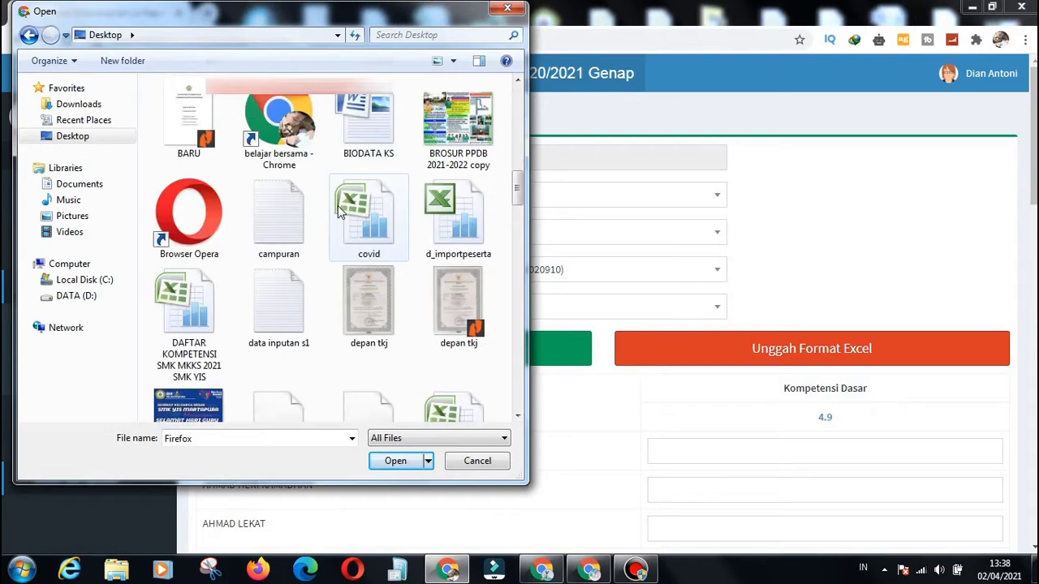
scroll(339, 211, down, 6)
scroll(340, 211, up, 3)
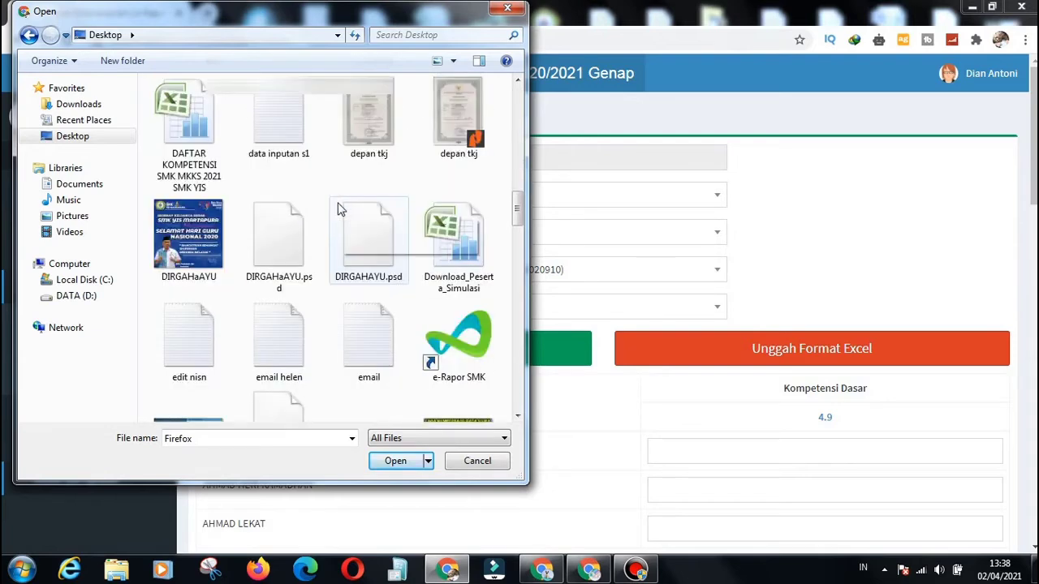
scroll(339, 210, down, 5)
double_click(479, 375)
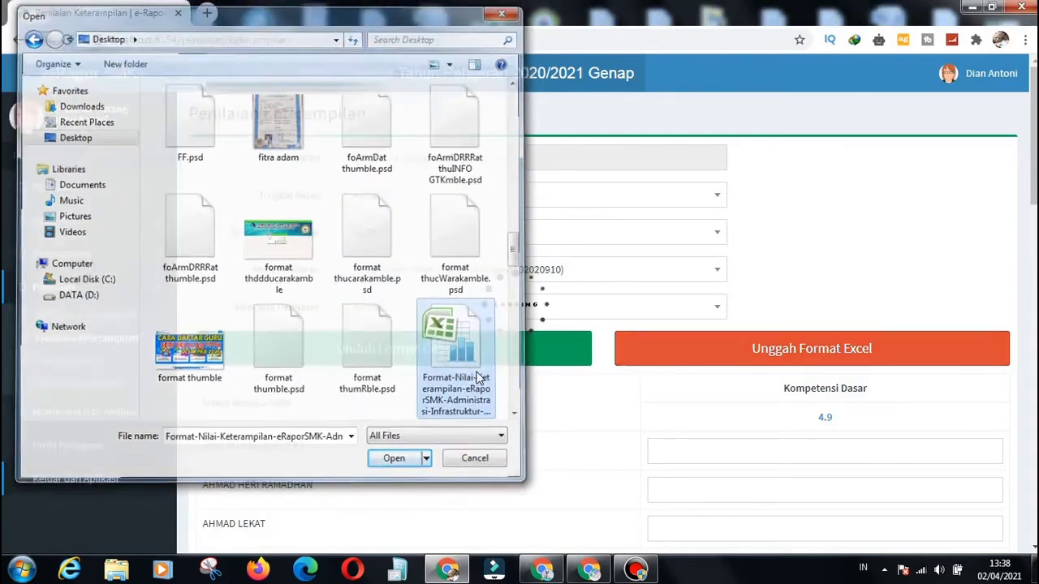
- Save the uploaded kd 4.9 skills grades for all students and dismiss the confirmation
scroll(818, 197, down, 20)
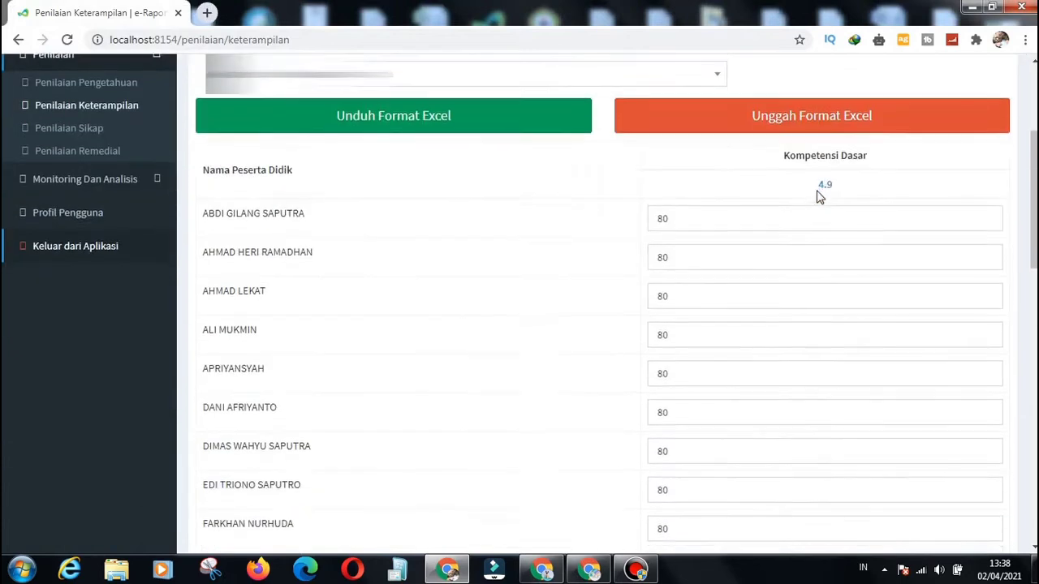
click(223, 457)
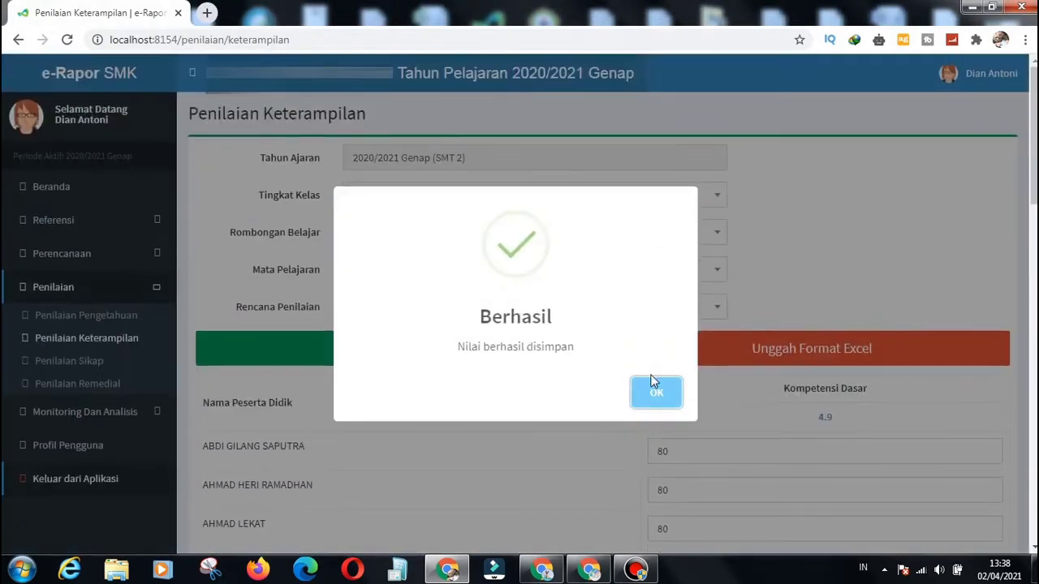
click(656, 391)
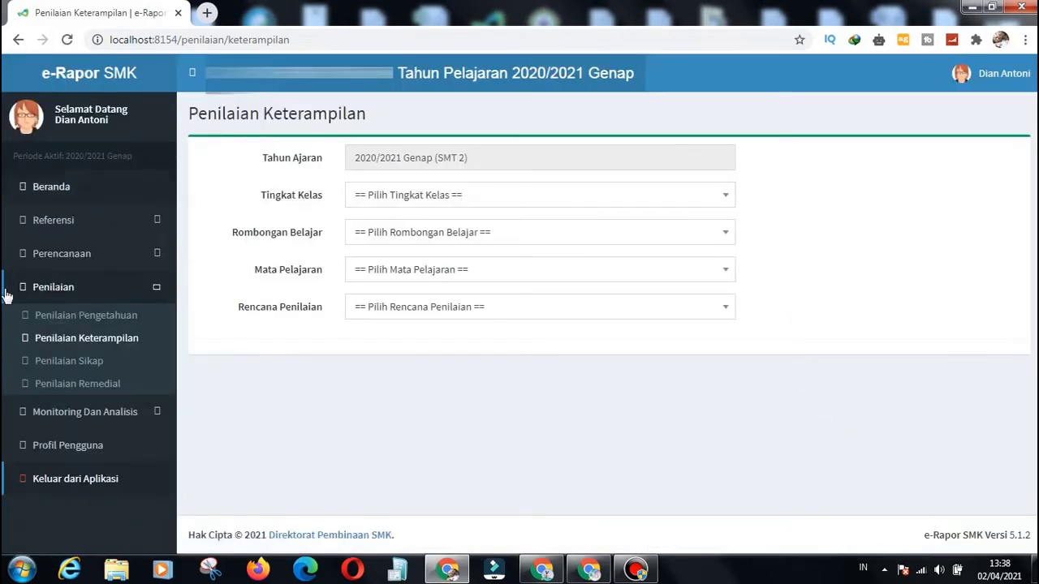
- View the Penilaian Pengetahuan and Penilaian Sikap pages and start adding a new attitude assessment
click(92, 325)
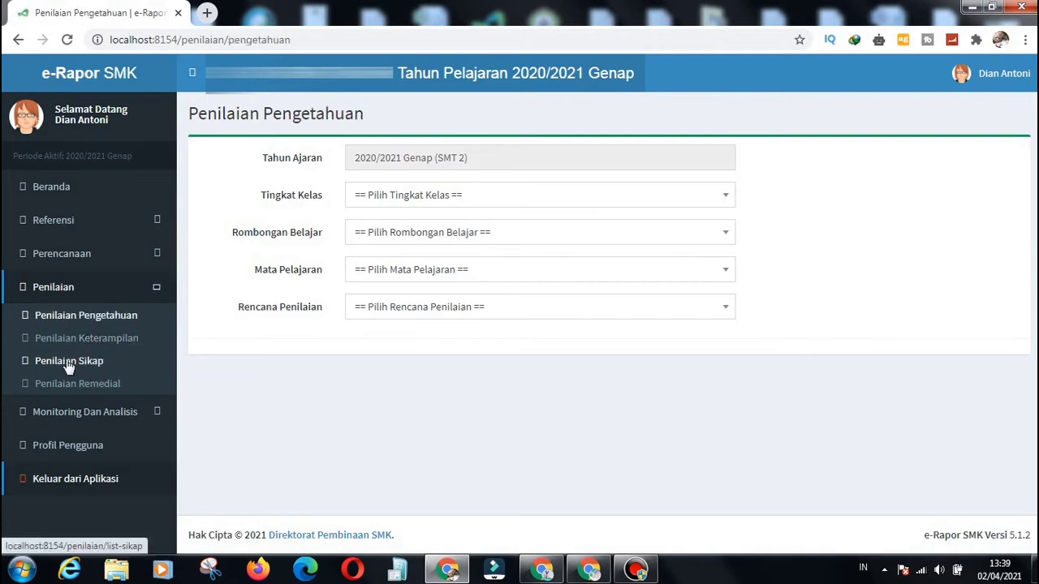
click(78, 366)
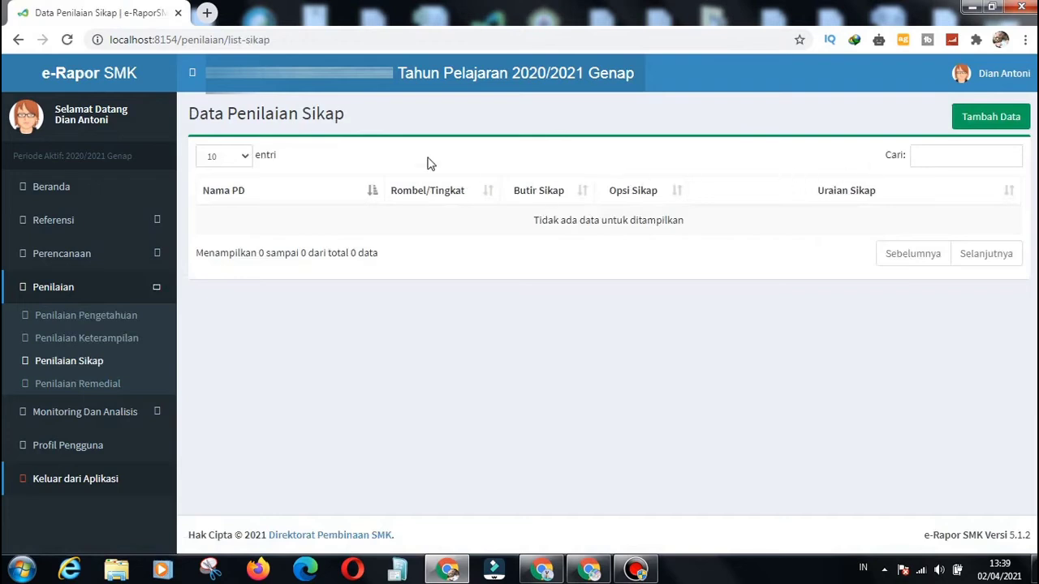
click(991, 116)
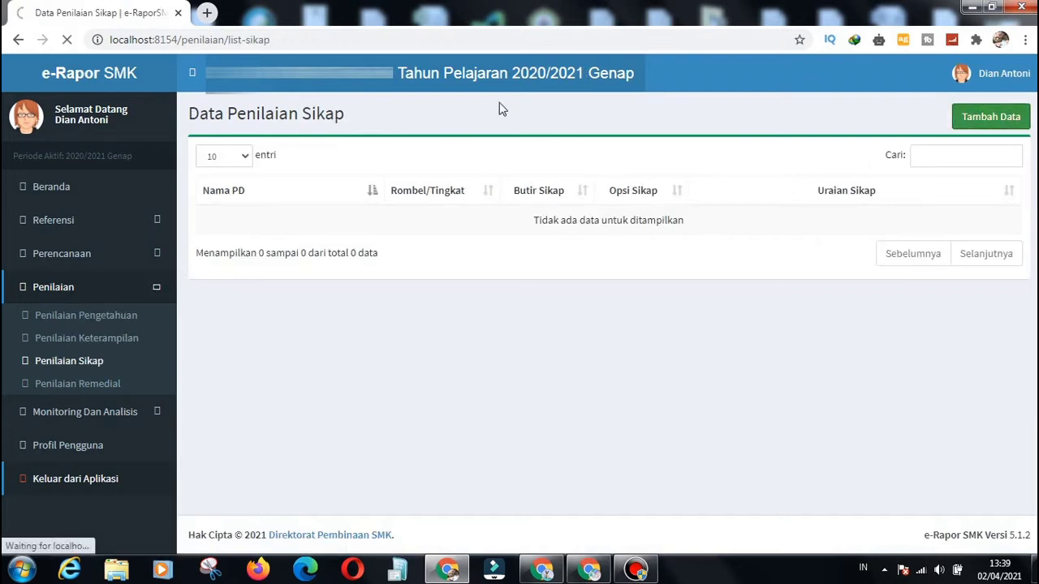
- Select Kelas 12, study group XII.TKJ.1 and the first listed student for the attitude assessment
click(522, 199)
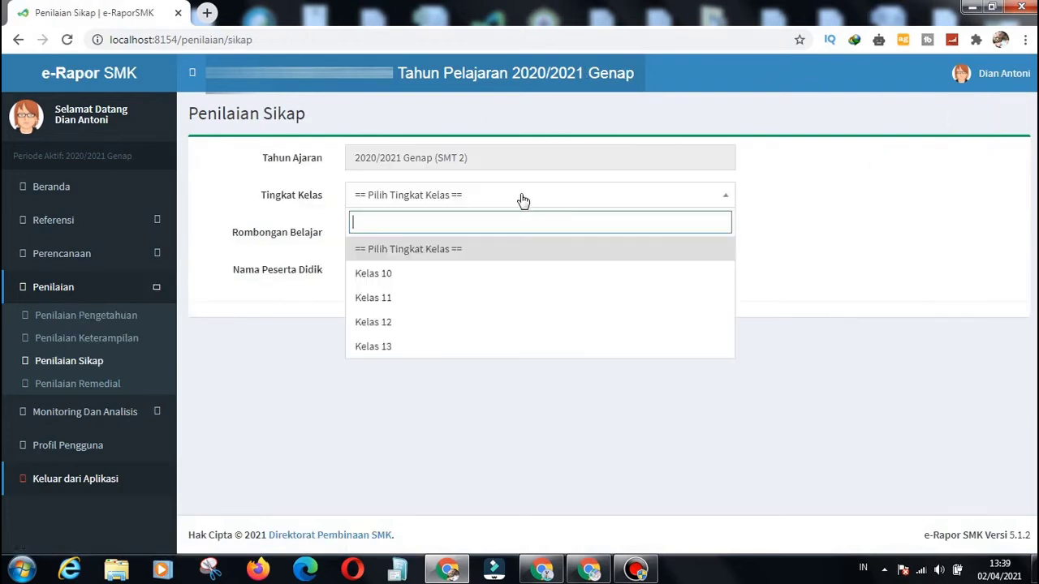
click(367, 323)
click(418, 235)
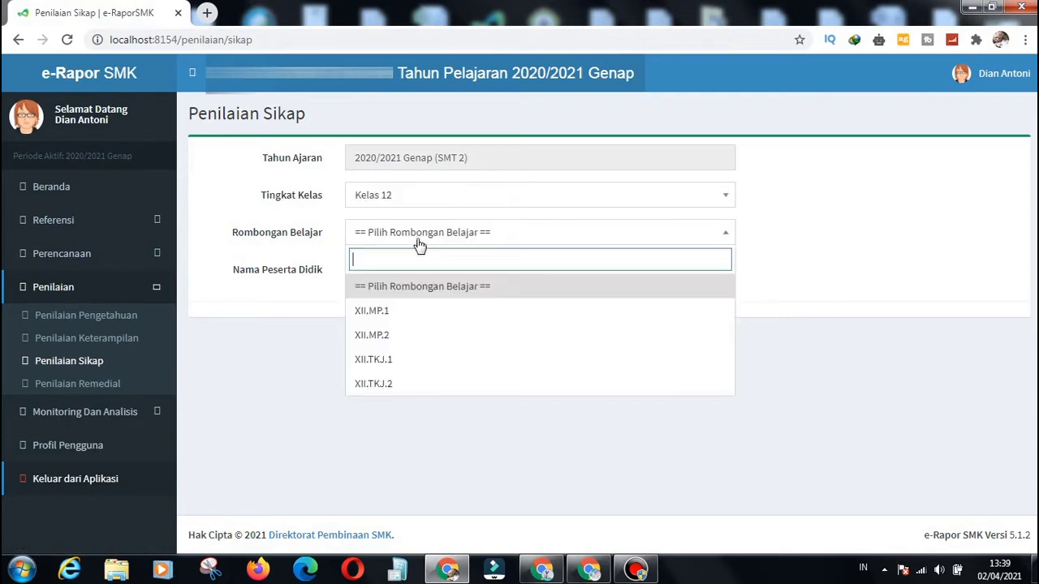
click(430, 358)
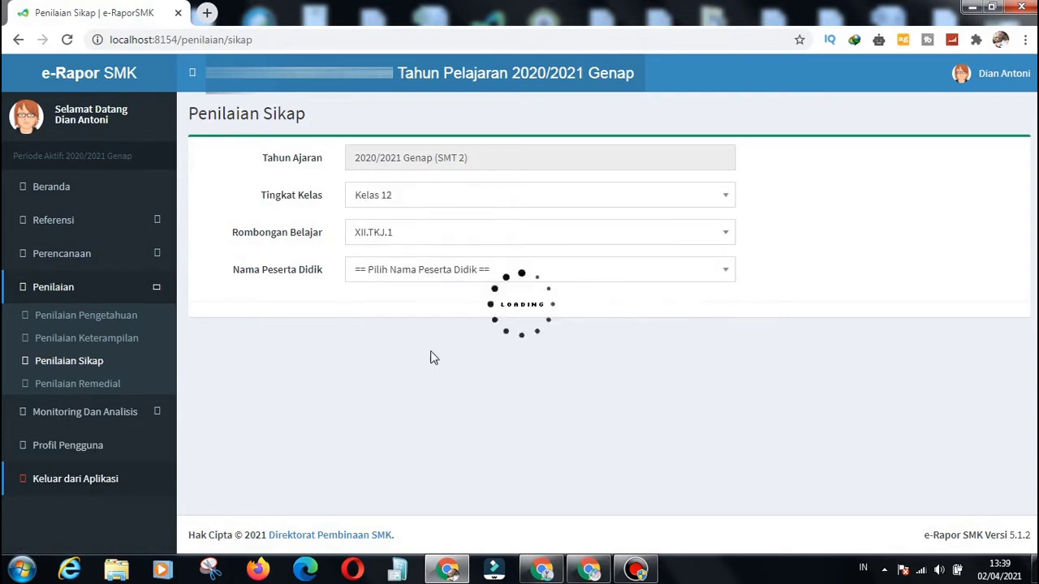
click(450, 269)
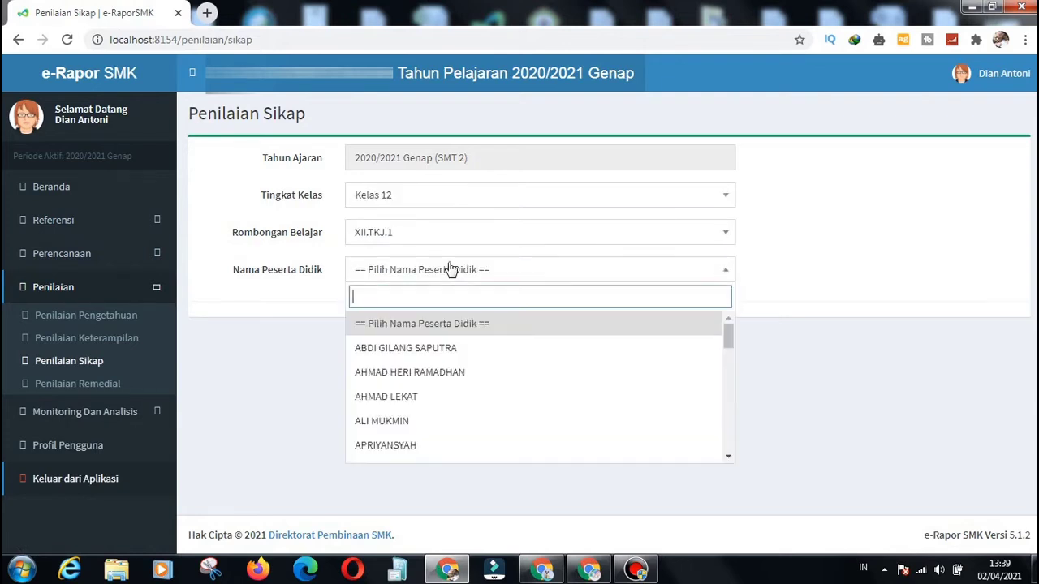
click(423, 358)
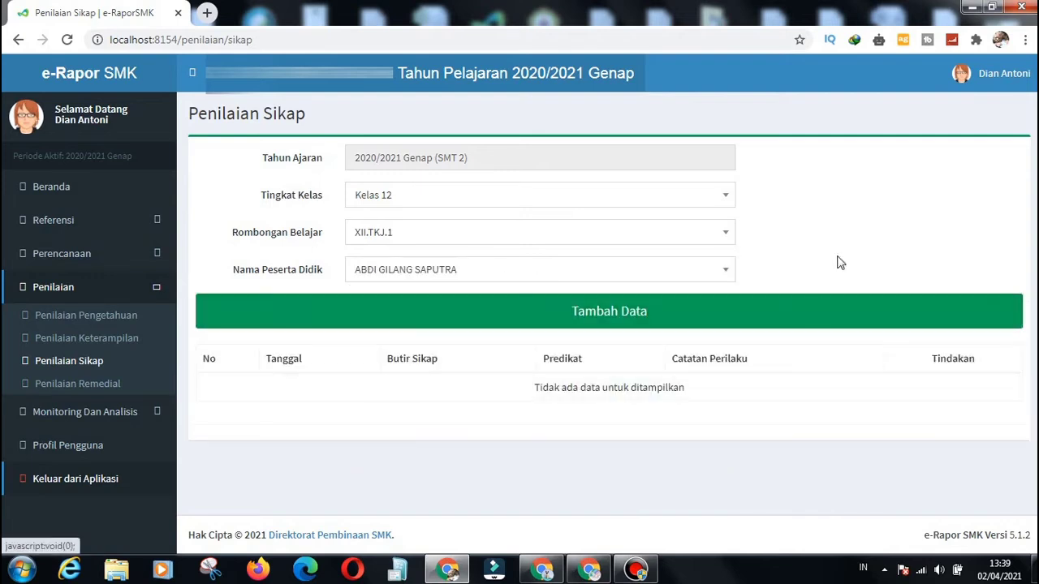
- Open the attitude entry form and examine the character indicators and the date, Butir Sikap and Catatan Perilaku fields
click(615, 323)
scroll(294, 352, down, 3)
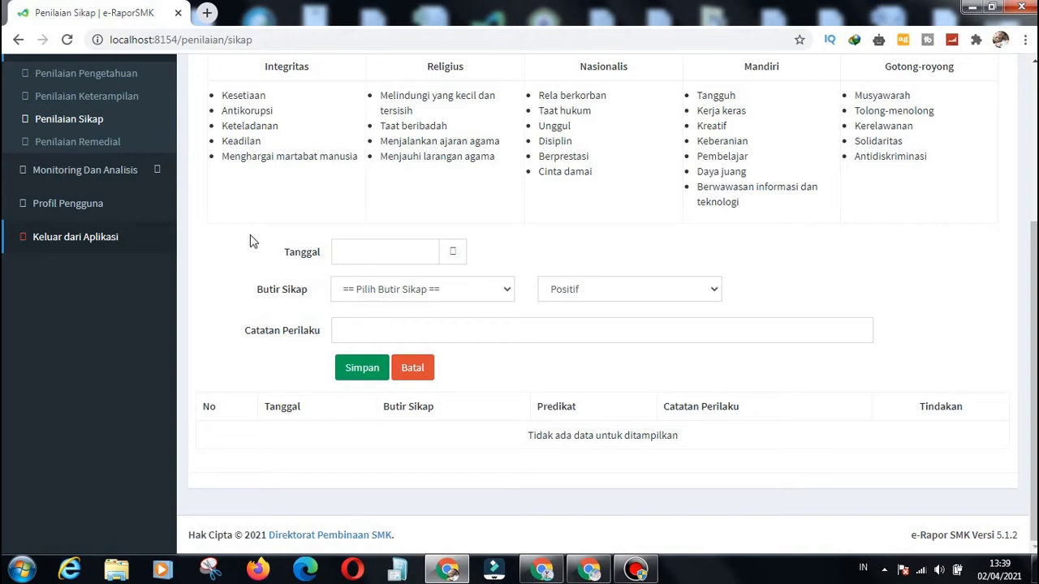
scroll(250, 241, up, 1)
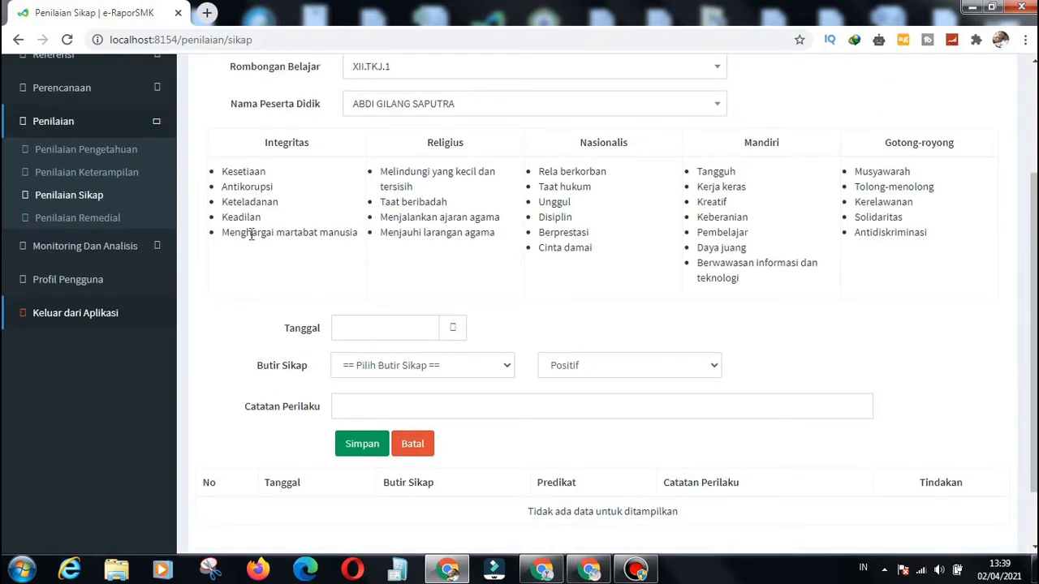
drag(383, 175, 471, 234)
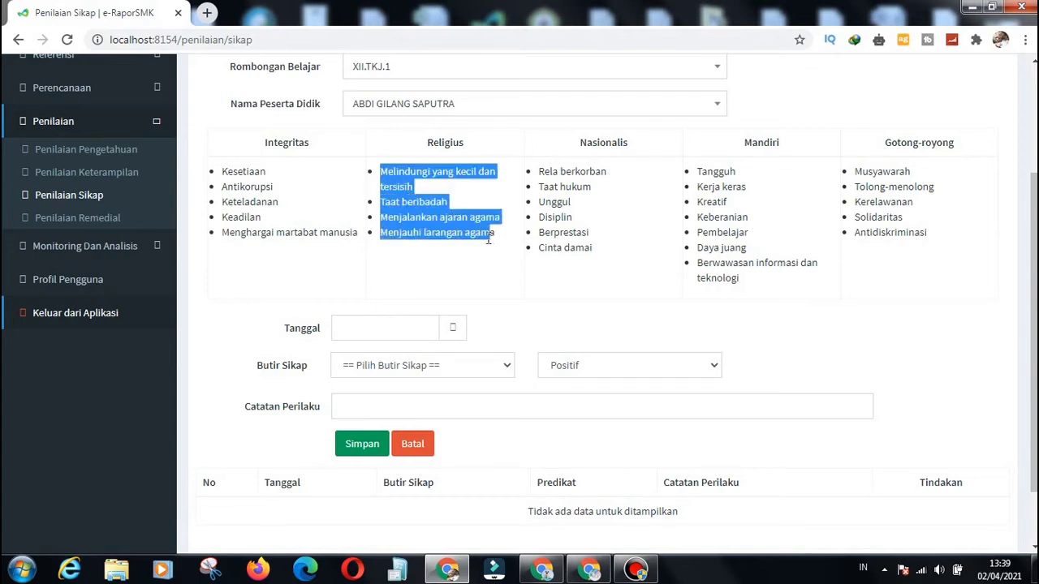
click(432, 290)
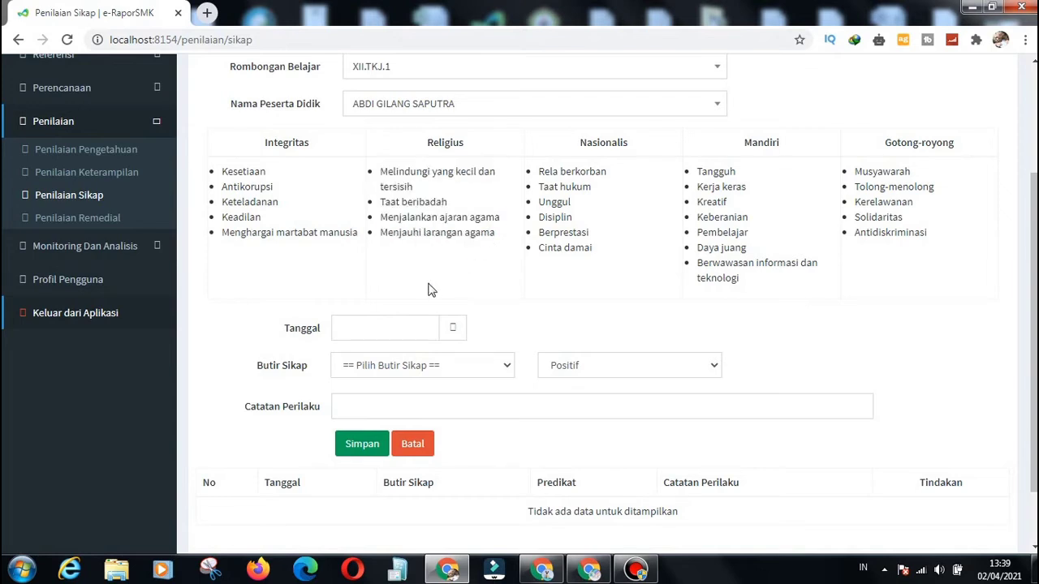
scroll(431, 290, down, 1)
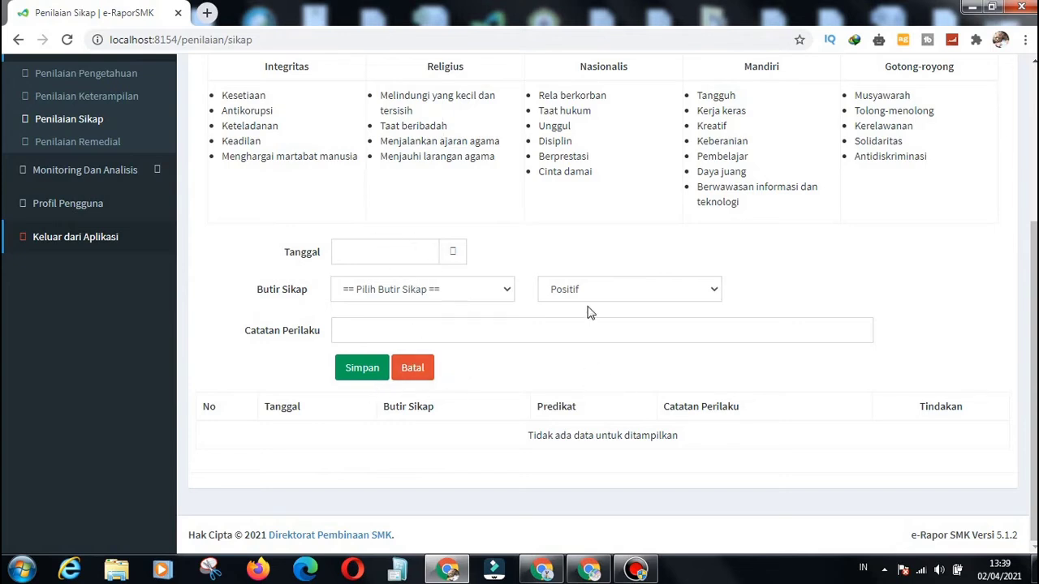
scroll(590, 315, up, 1)
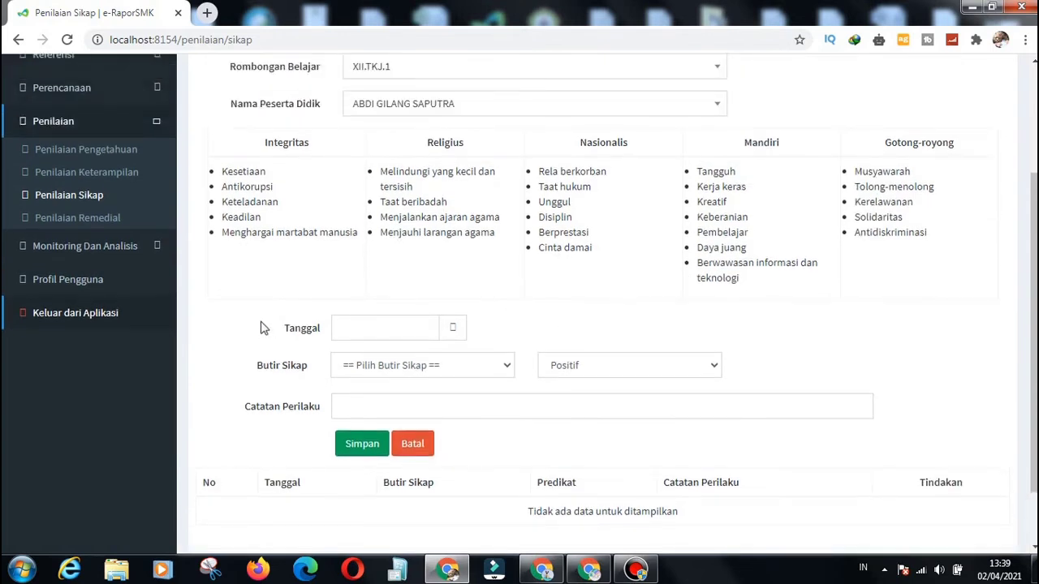
- View the Penilaian Remedial page and open the Rekap Nilai page under Monitoring Dan Analisis
click(77, 221)
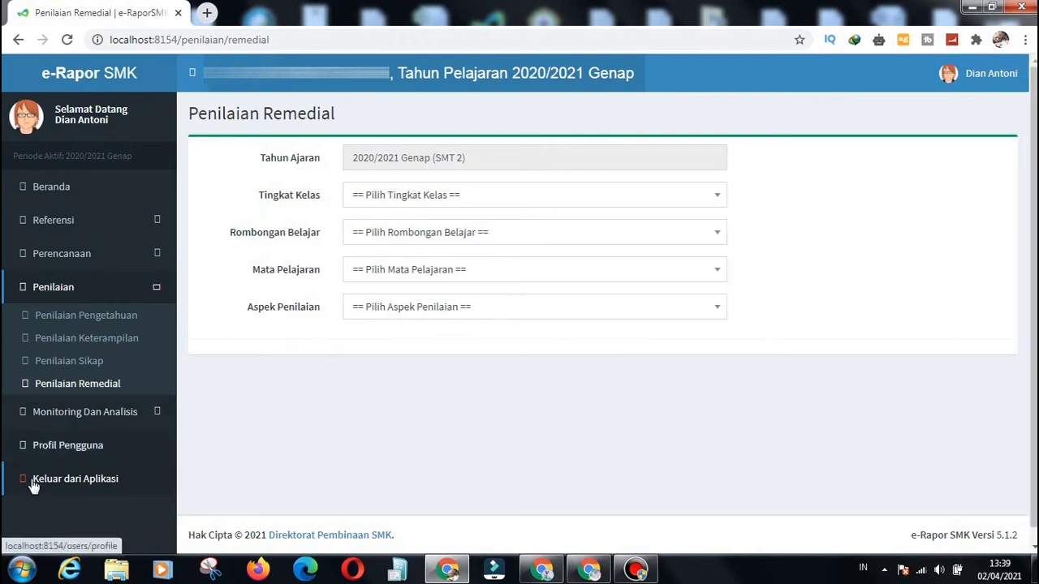
click(75, 418)
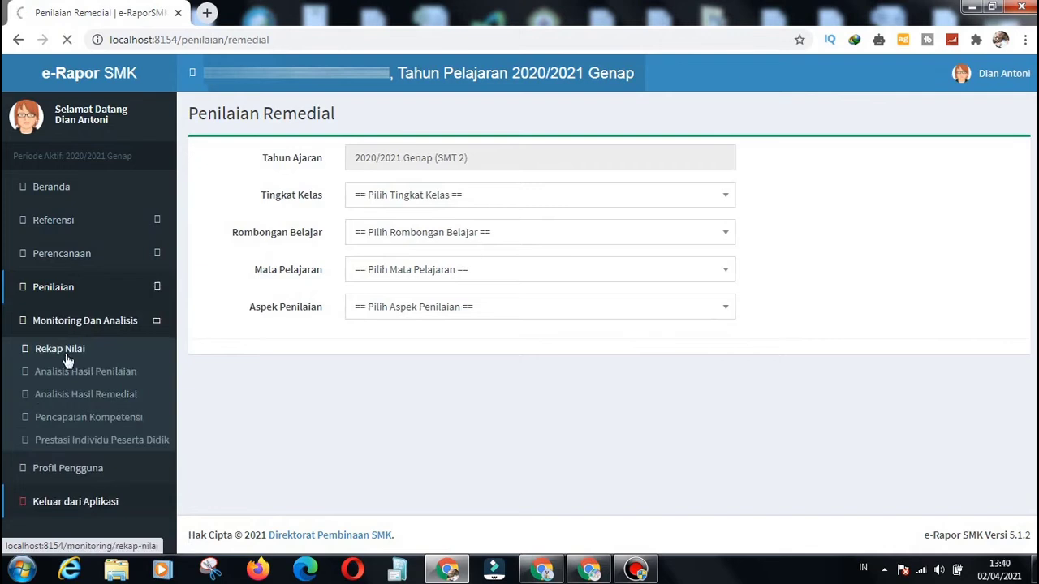
click(65, 353)
- Show the grade recap for Kelas 12, XII.TKJ.1, Administrasi Infrastruktur Jaringan and examine the students' knowledge and skills grades
click(445, 207)
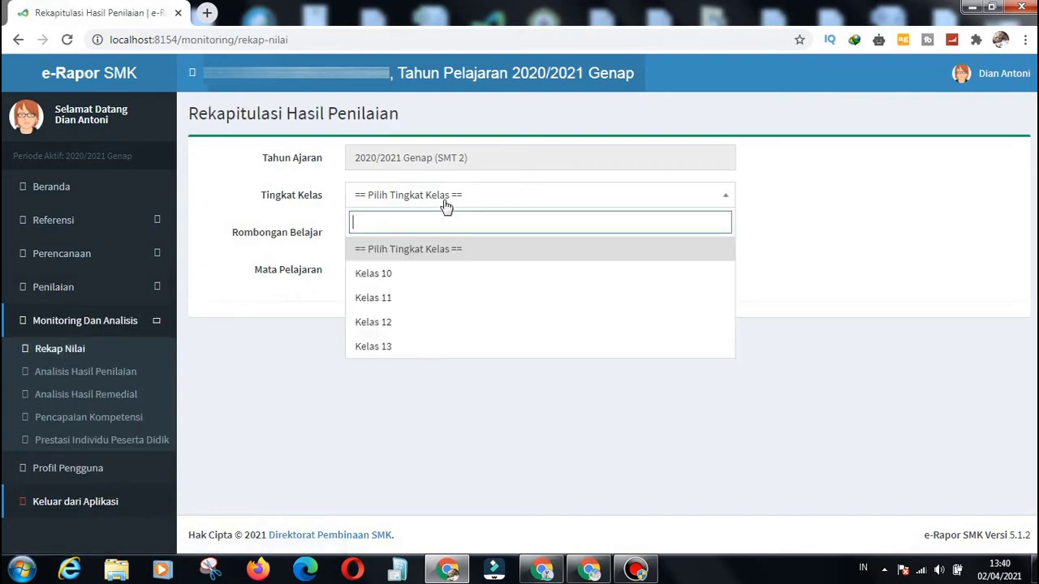
click(406, 322)
click(432, 242)
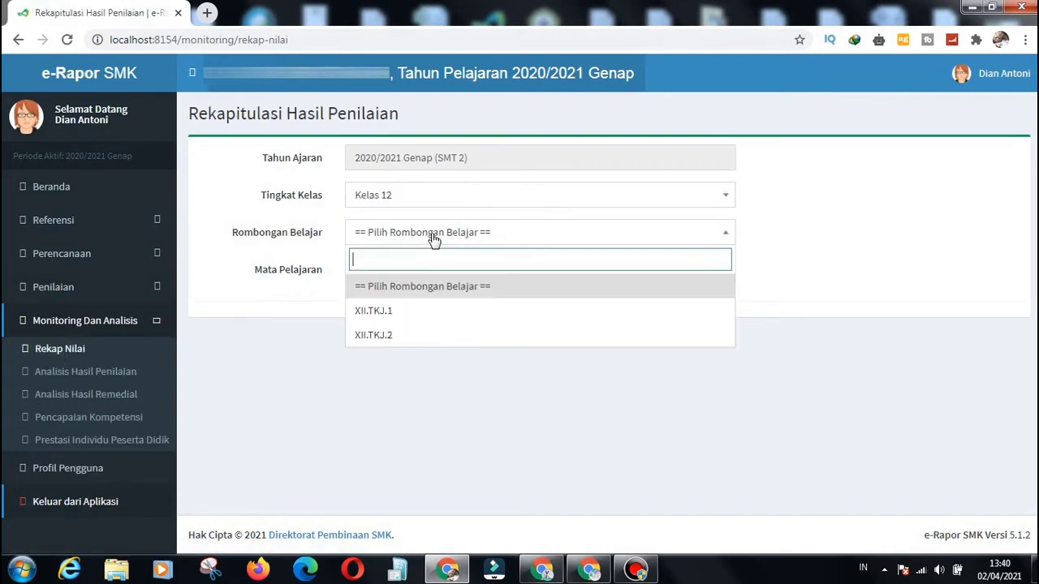
click(419, 322)
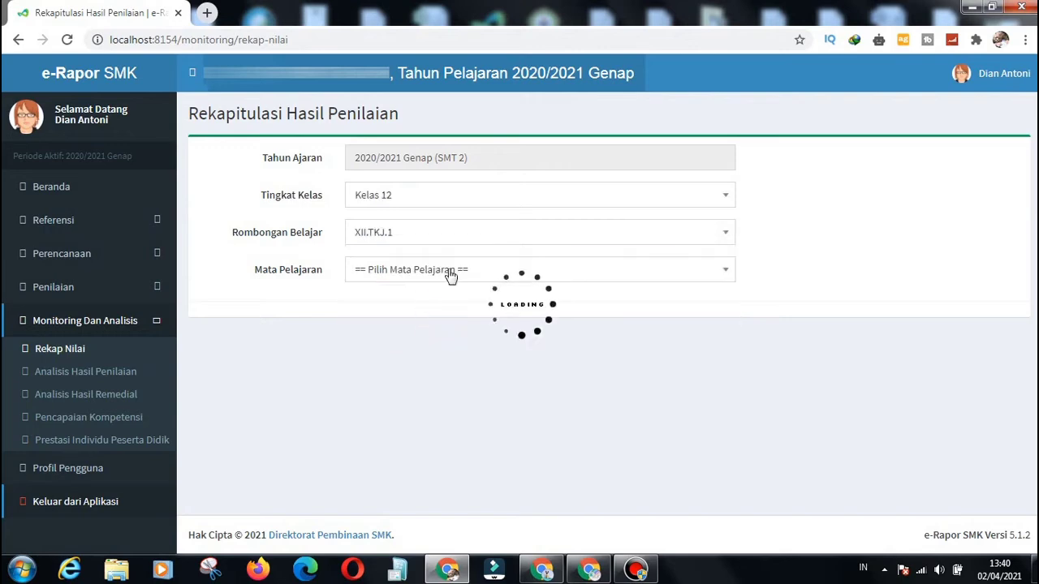
click(449, 274)
click(447, 347)
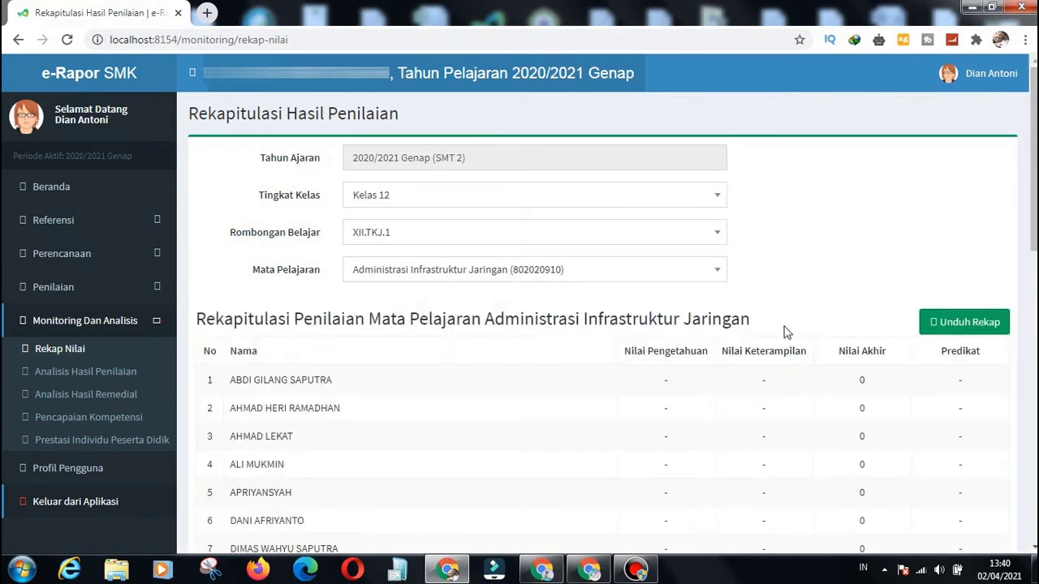
scroll(784, 332, down, 10)
scroll(786, 331, up, 8)
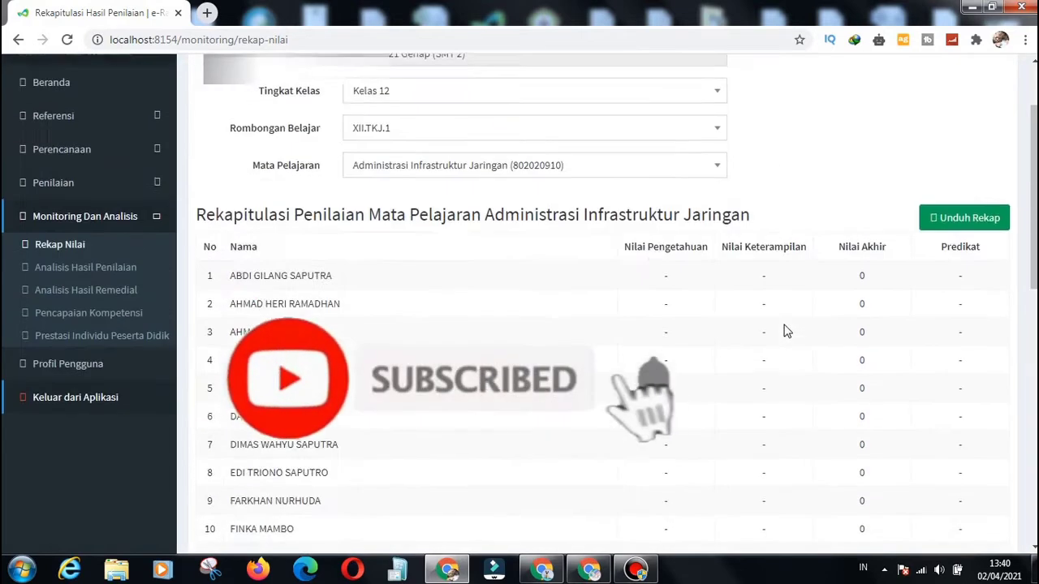
scroll(784, 332, up, 2)
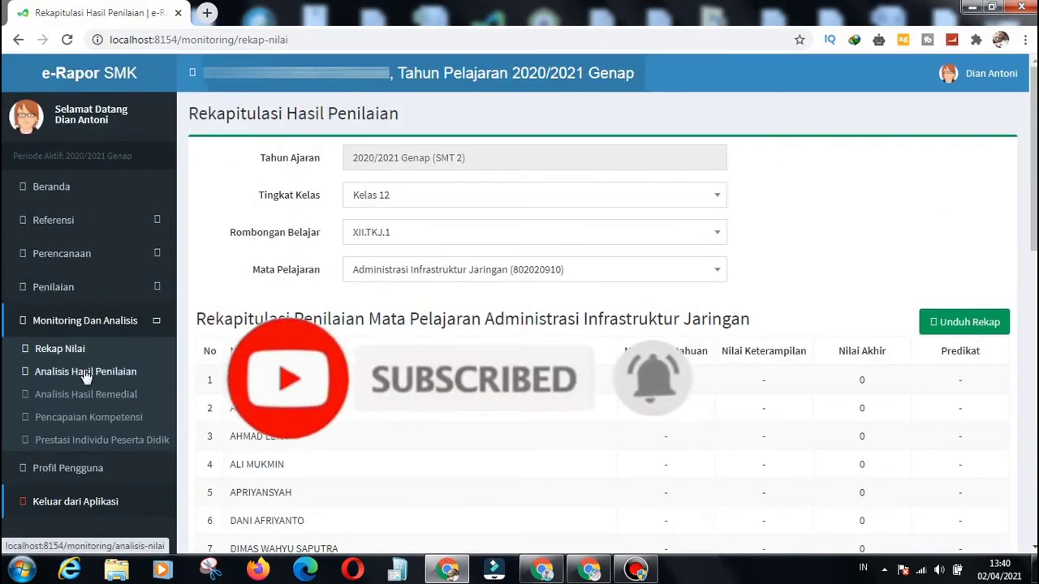
- Generate the Pengetahuan grades for class XII.TKJ.1 from the Beranda page and close the completion dialog
click(46, 220)
click(52, 192)
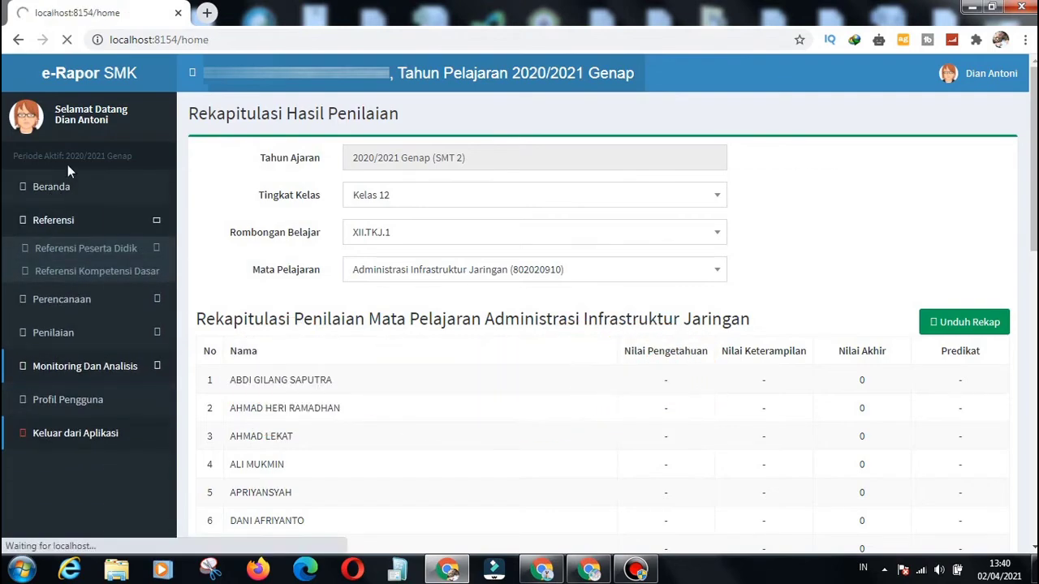
scroll(688, 215, down, 5)
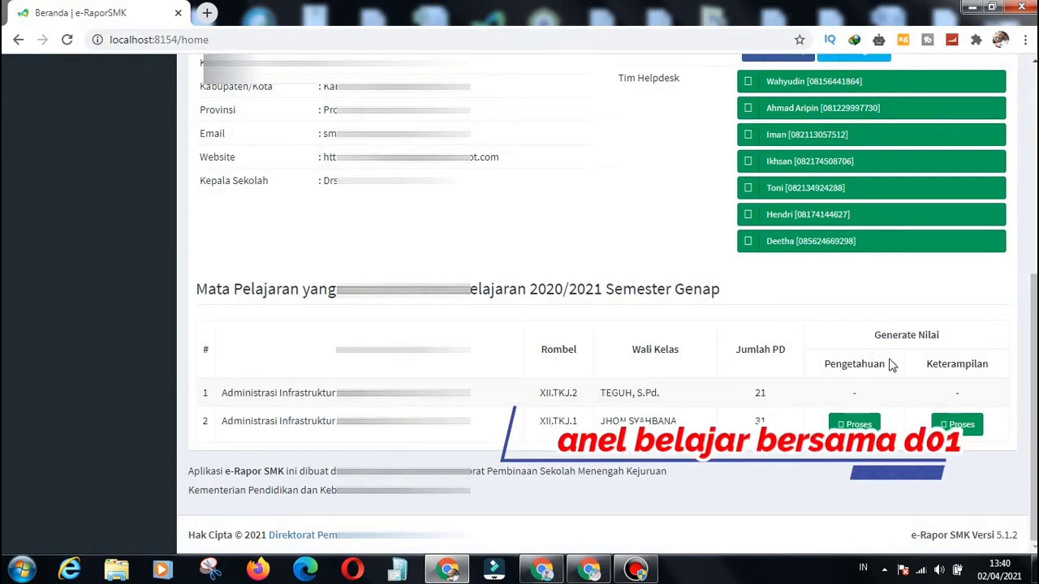
click(858, 423)
click(642, 404)
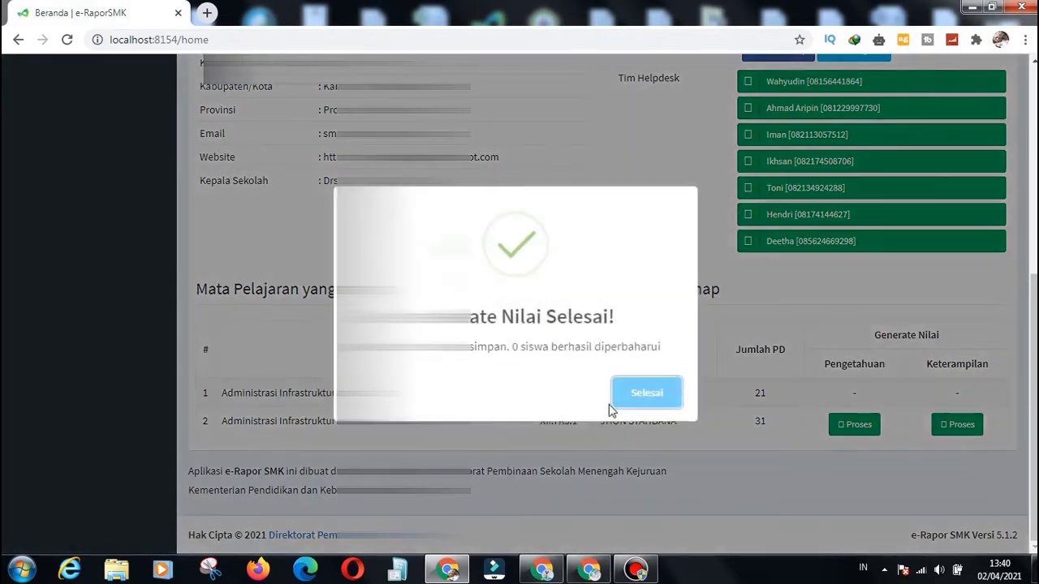
click(645, 399)
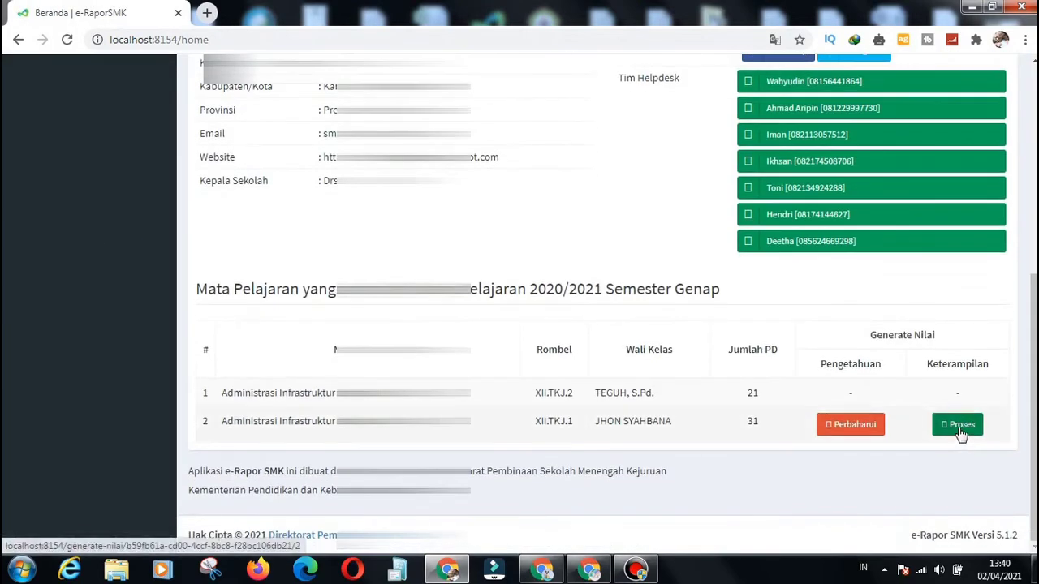
- Generate the Keterampilan grades for class XII.TKJ.1 and close the completion dialog
click(957, 425)
click(656, 409)
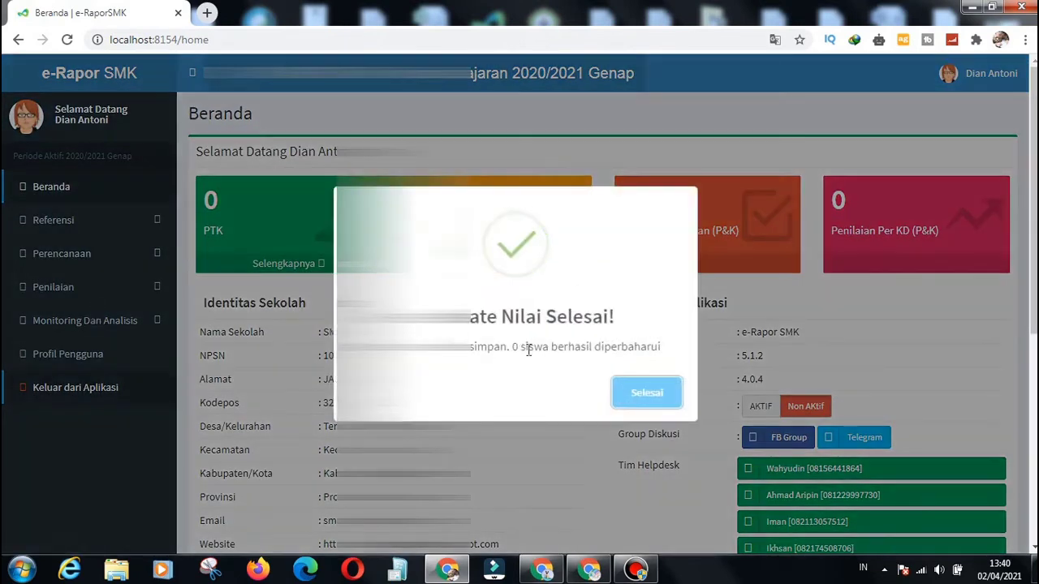
click(635, 390)
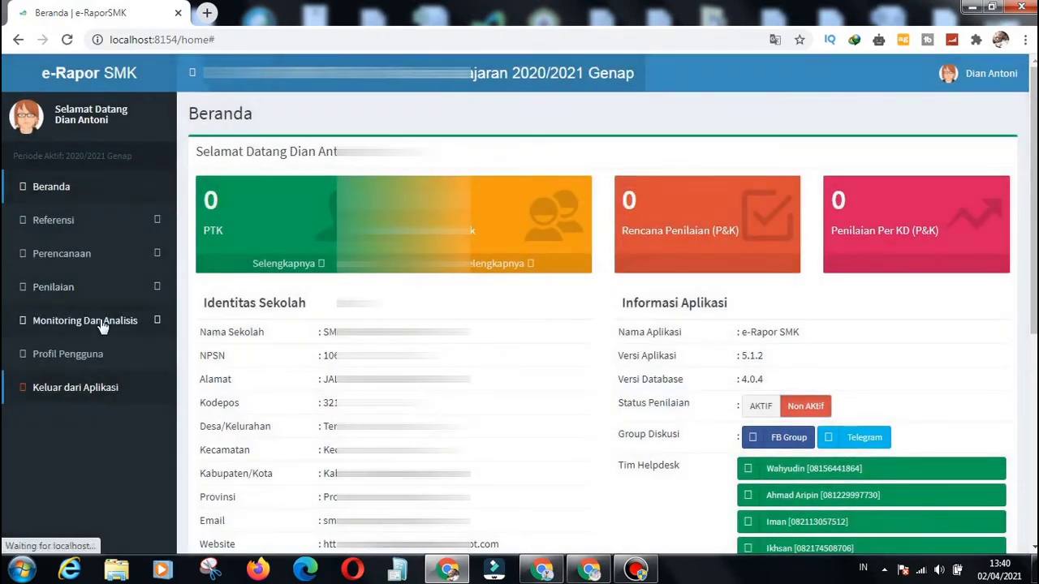
- Open the Rekap Nilai page and display the recap for Kelas 12, rombel XII.TKJ.1, subject Administrasi Infrastruktur Jaringan (802020910)
click(82, 327)
click(64, 349)
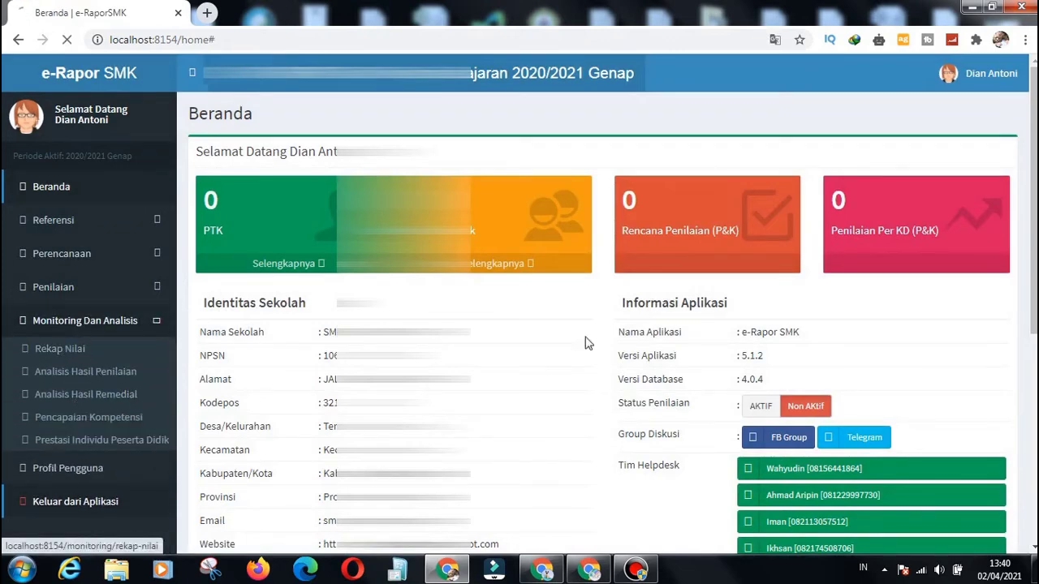
click(578, 198)
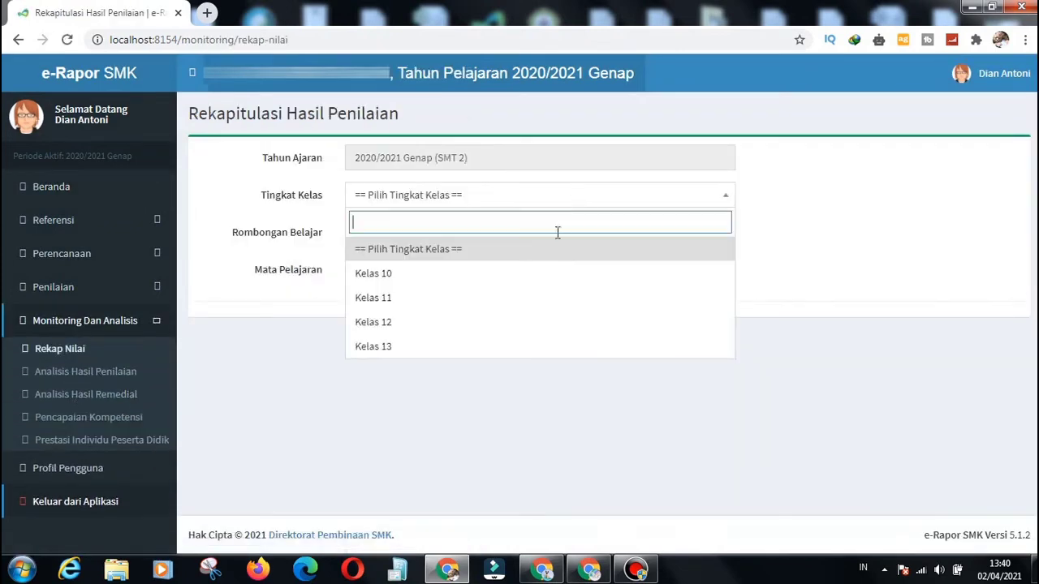
click(520, 321)
click(526, 235)
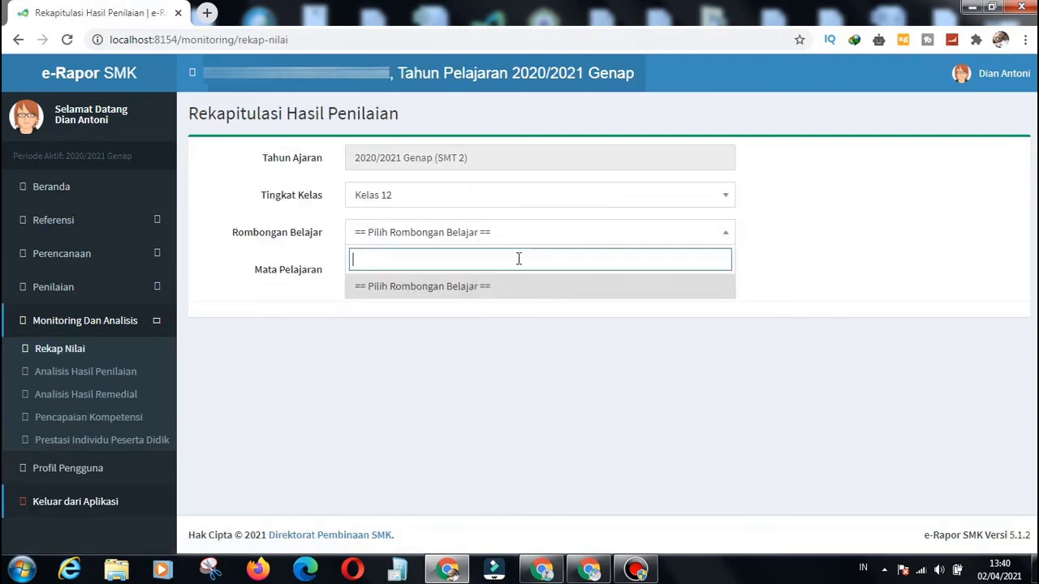
click(519, 236)
click(514, 234)
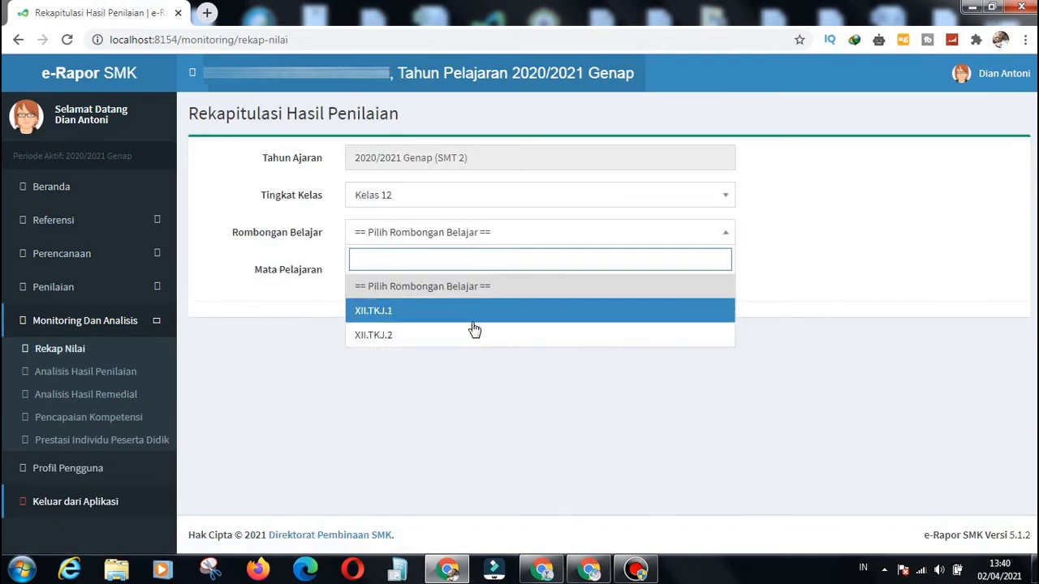
click(471, 312)
click(499, 274)
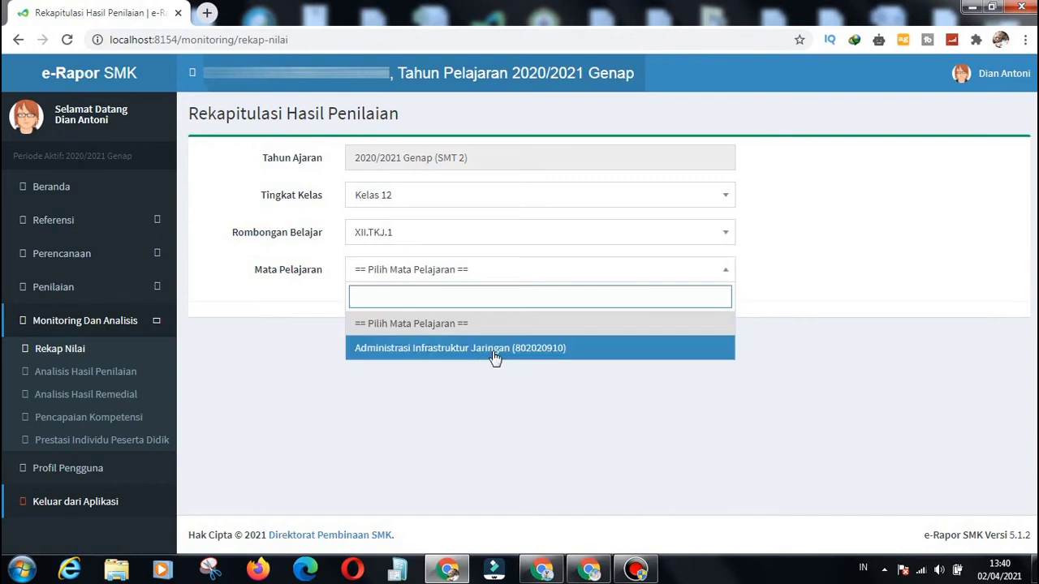
click(493, 356)
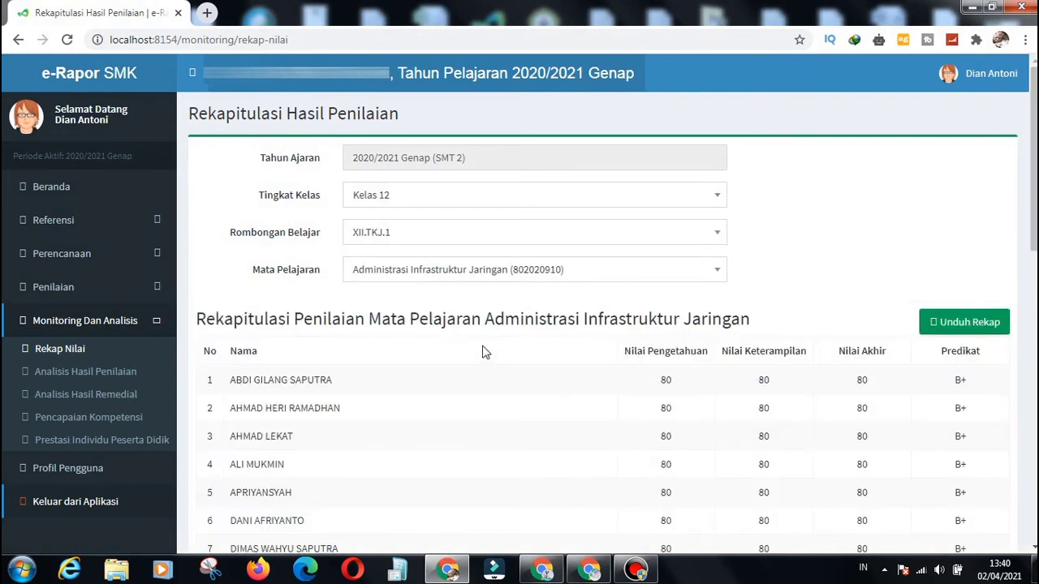